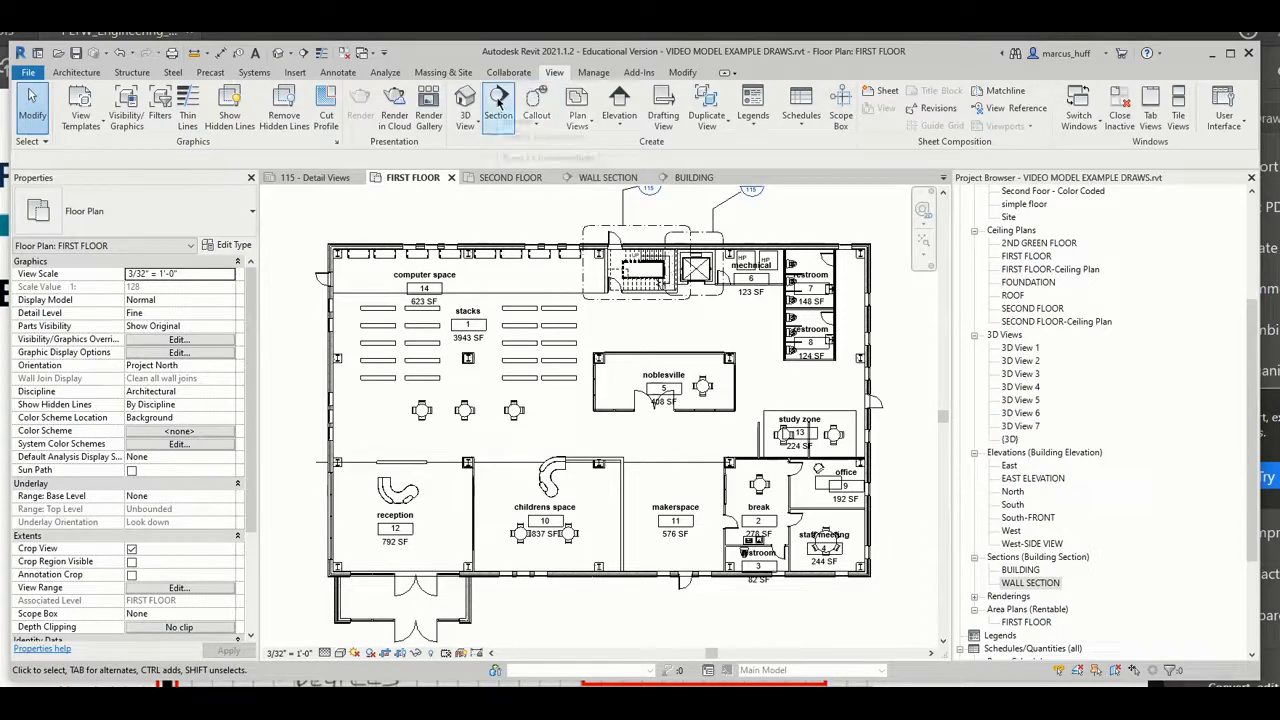
Step: Create a Wall Section through the exterior wall below the makerspace room on the first floor plan and dismiss the warning
{"action": "left_click", "coordinate": [499, 100]}
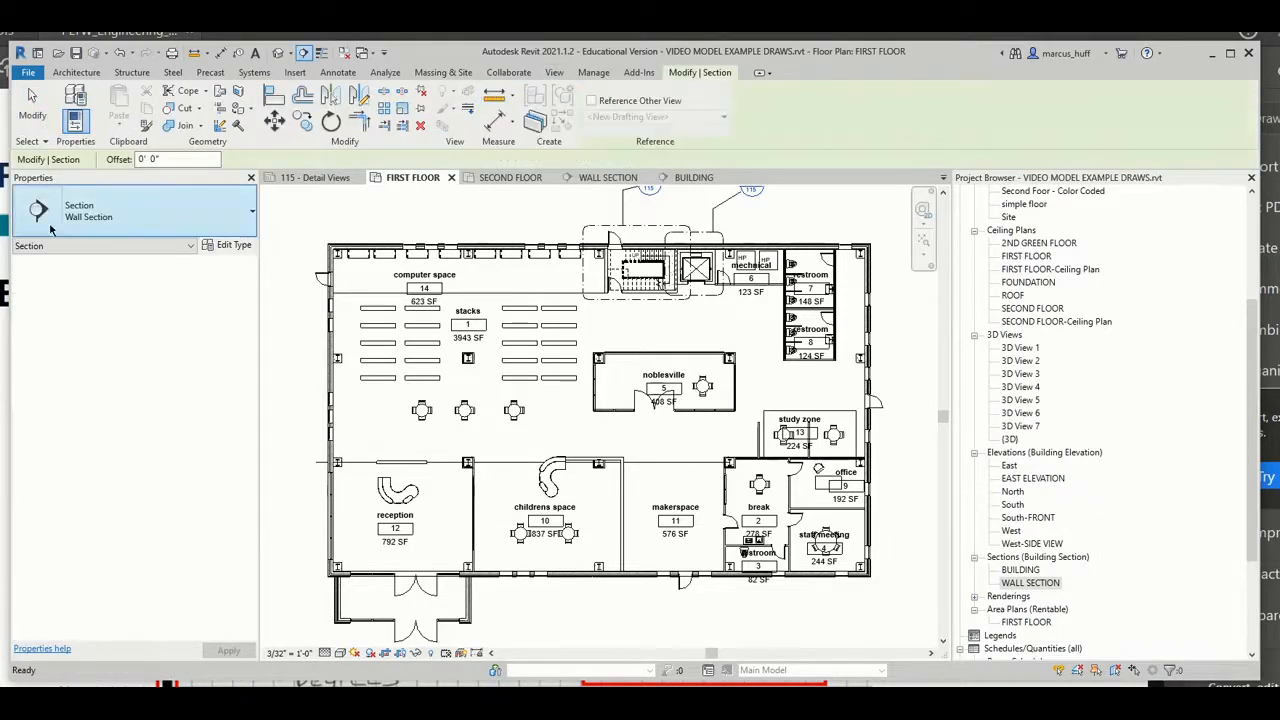
{"action": "left_click", "coordinate": [101, 207]}
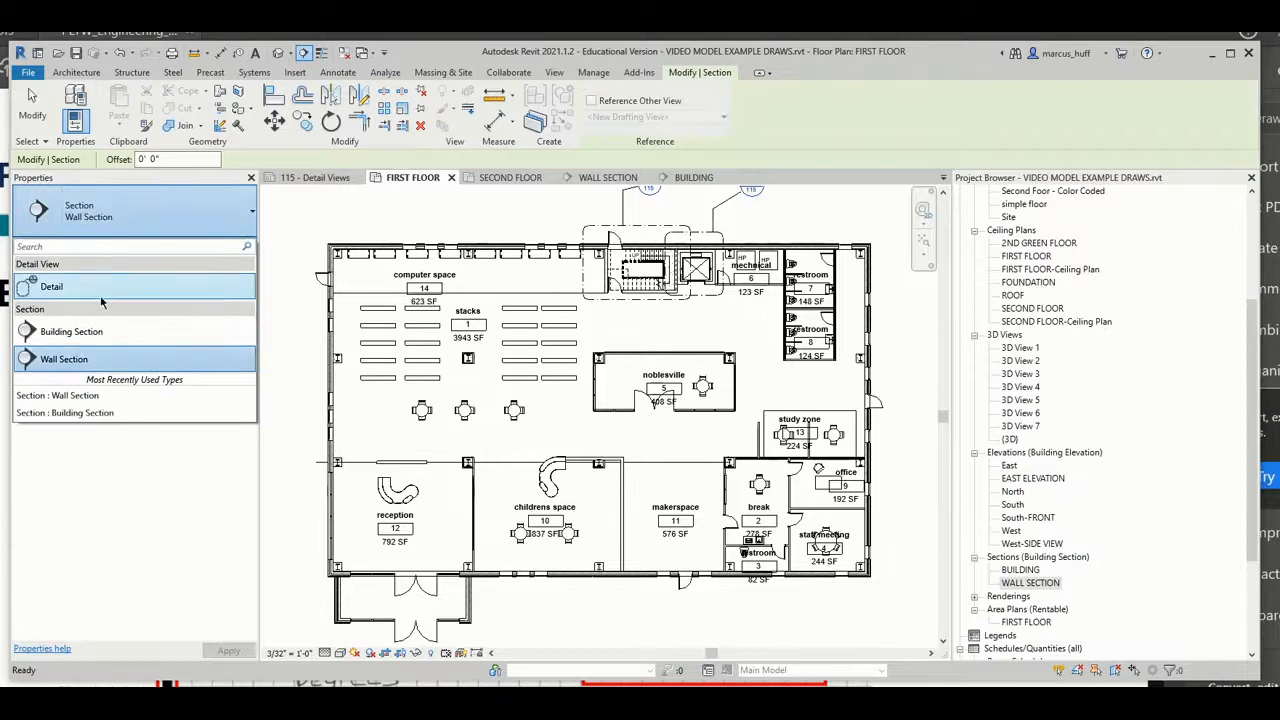
{"action": "left_click", "coordinate": [97, 333]}
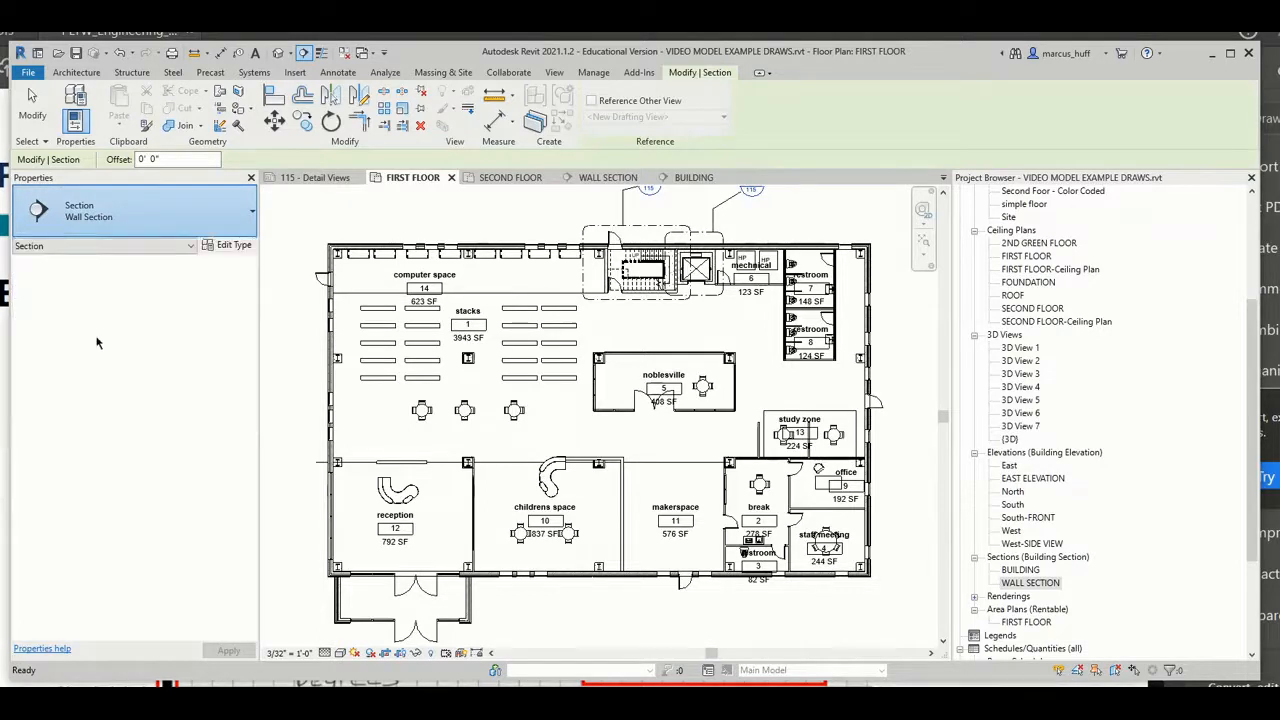
{"action": "left_click", "coordinate": [114, 218]}
{"action": "left_click", "coordinate": [107, 359]}
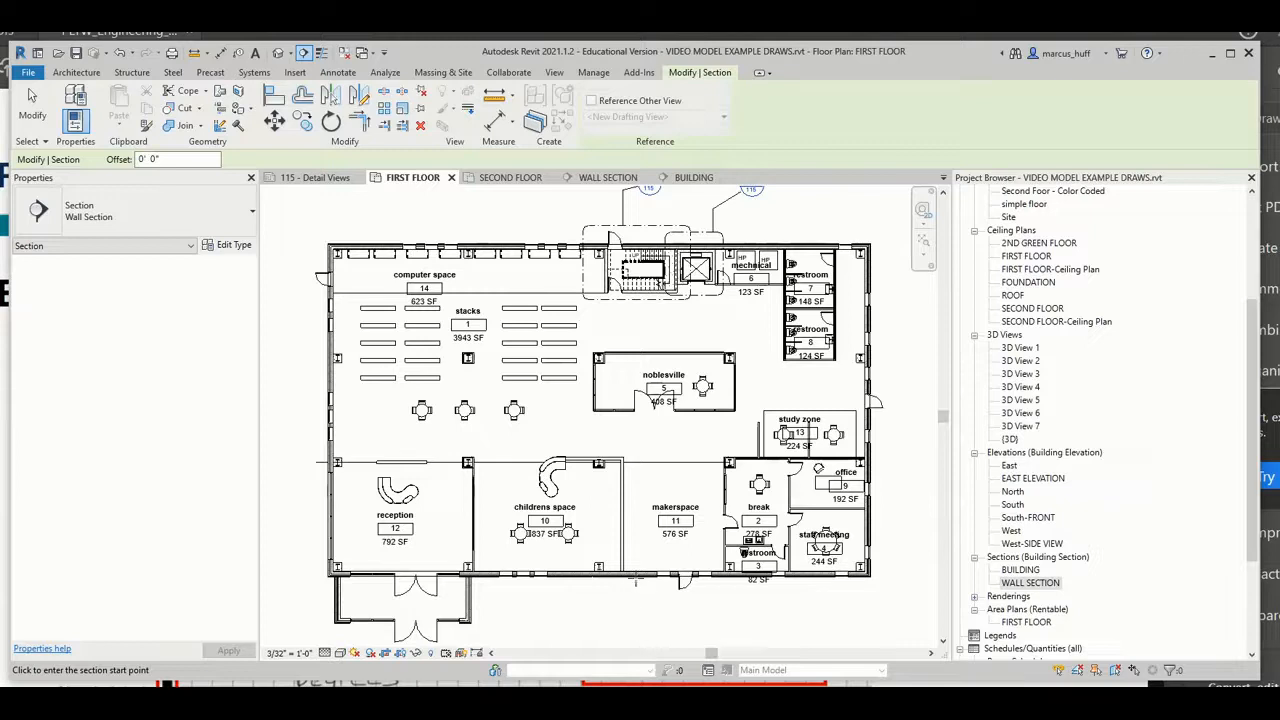
{"action": "left_click", "coordinate": [637, 545]}
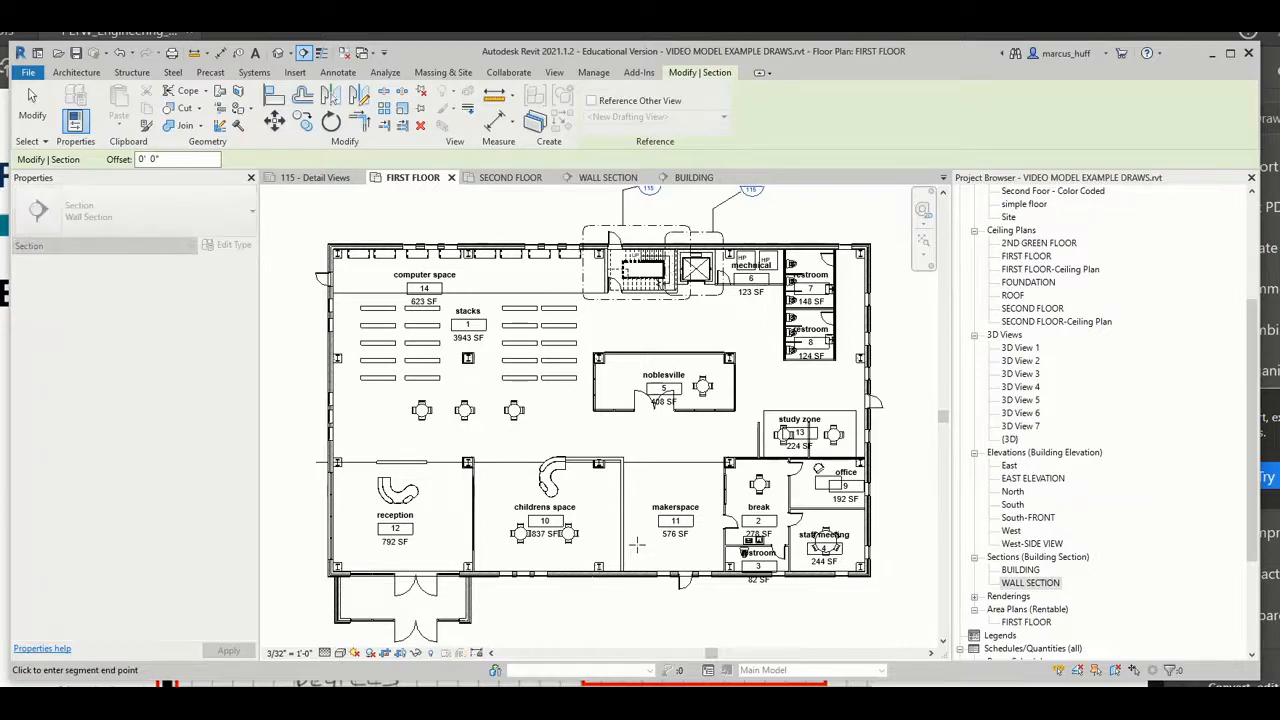
{"action": "left_click", "coordinate": [635, 610]}
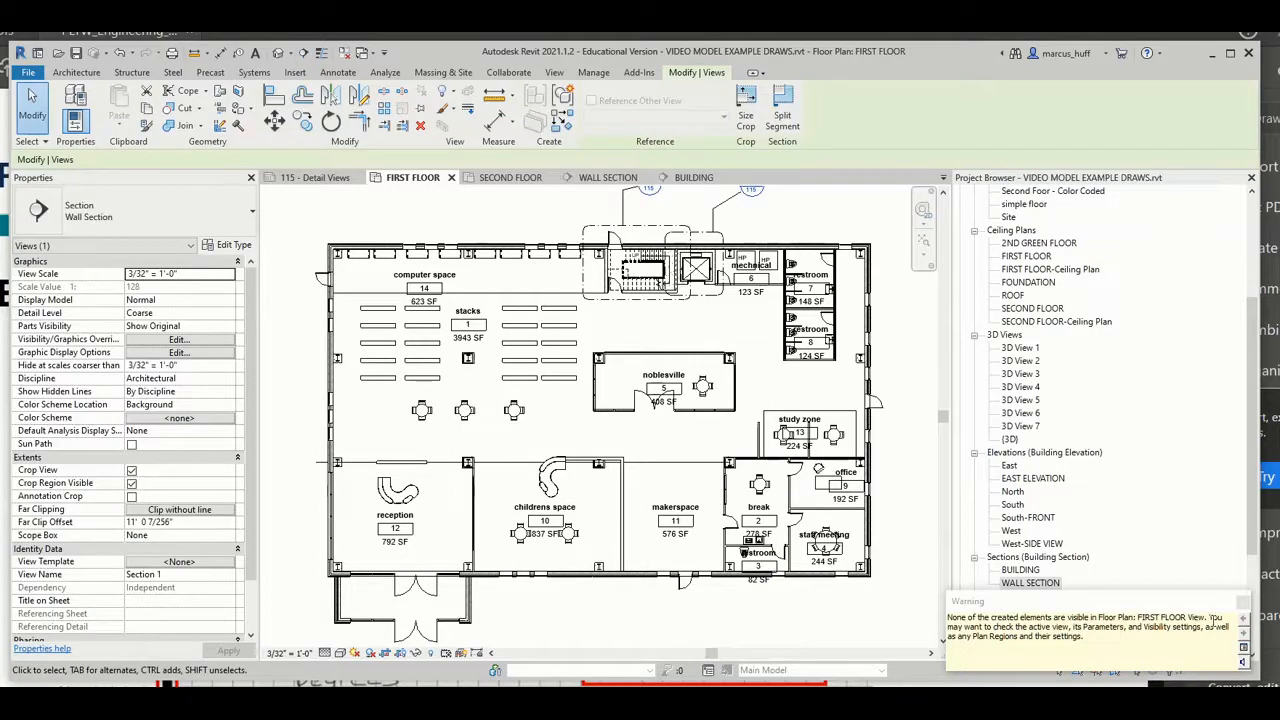
{"action": "left_click", "coordinate": [1243, 603]}
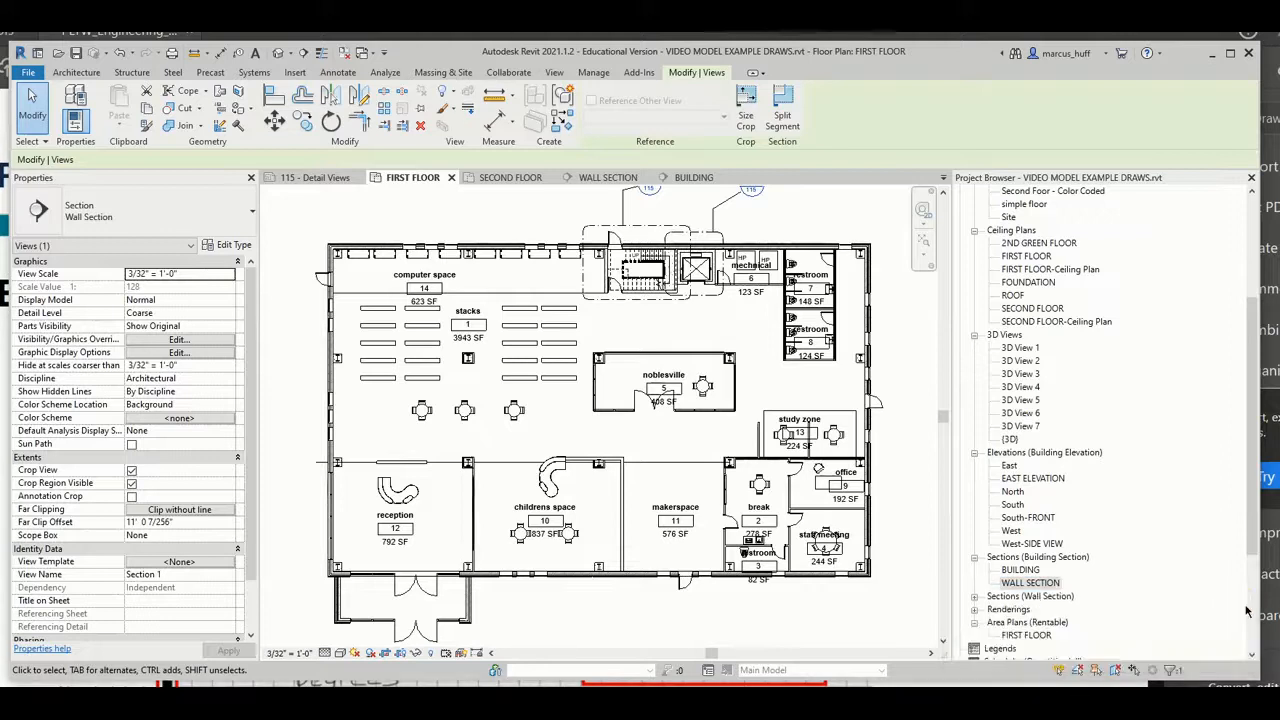
Step: Rotate the new wall section marker half a turn about its centre in the SECOND FLOOR plan so its head lies outside the building
{"action": "left_click", "coordinate": [529, 181]}
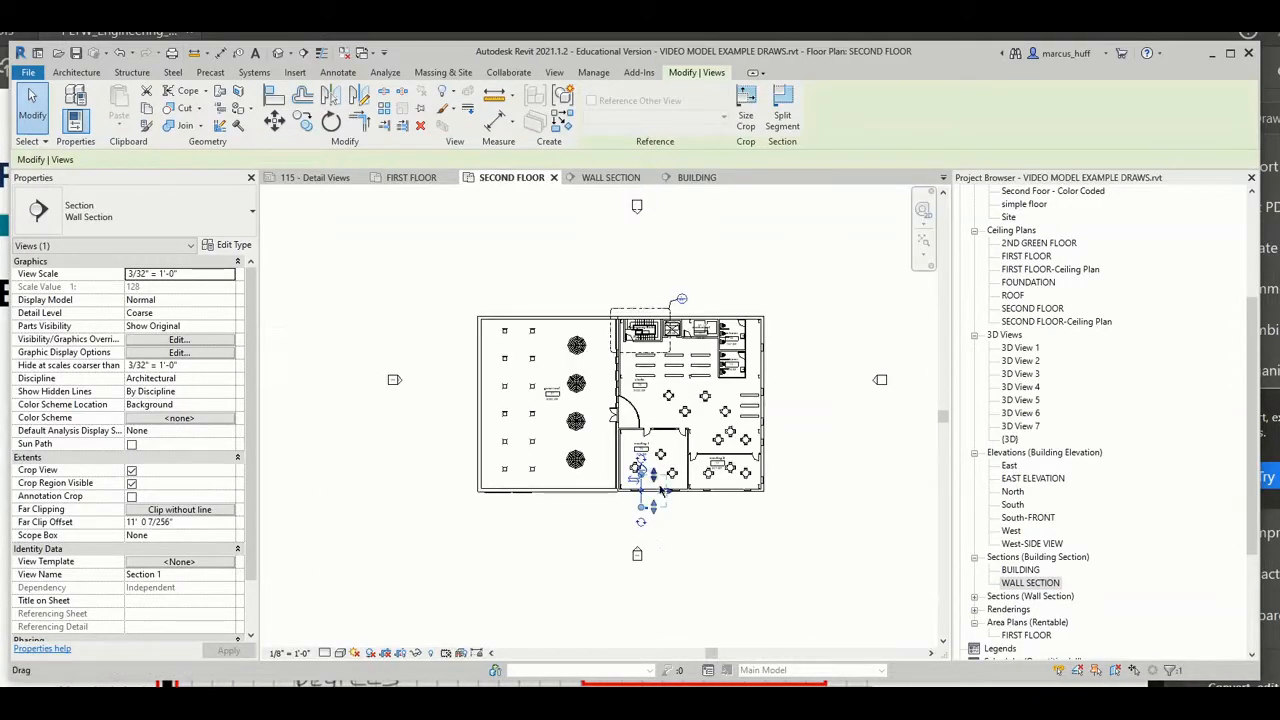
{"action": "scroll", "coordinate": [658, 485], "scroll_direction": "up", "scroll_amount": 3}
{"action": "left_click", "coordinate": [526, 536]}
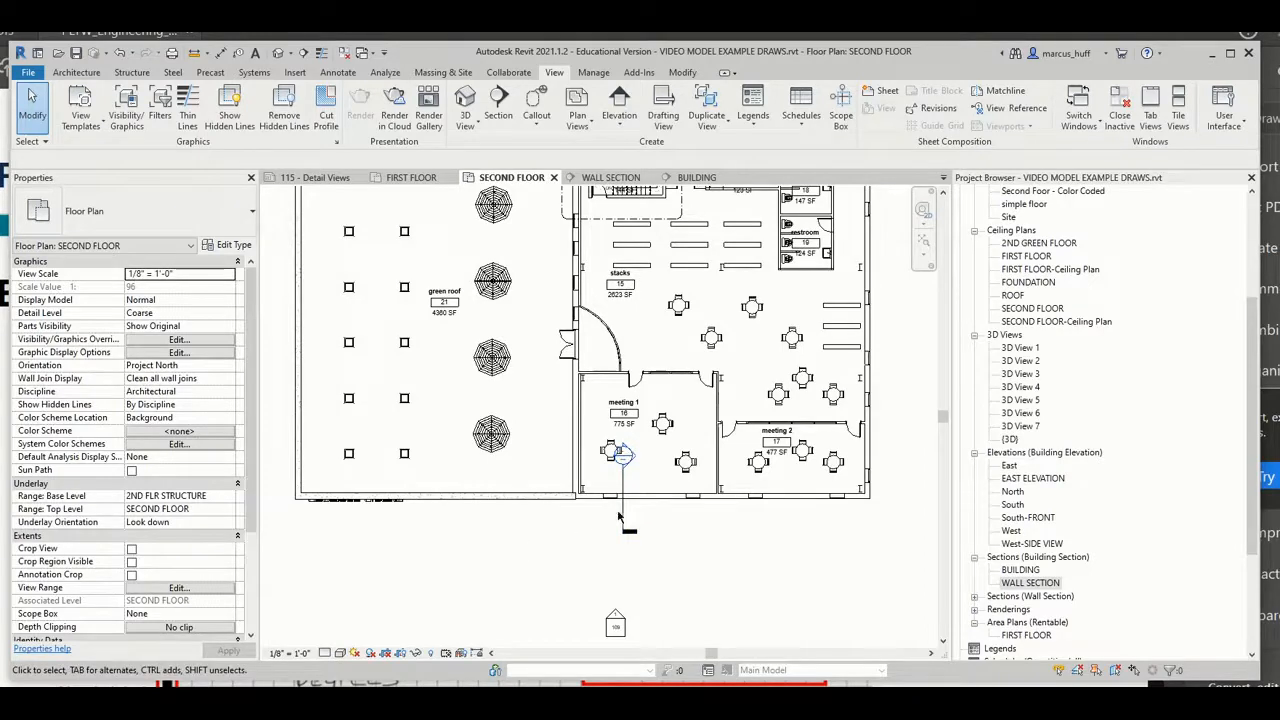
{"action": "left_click", "coordinate": [620, 460]}
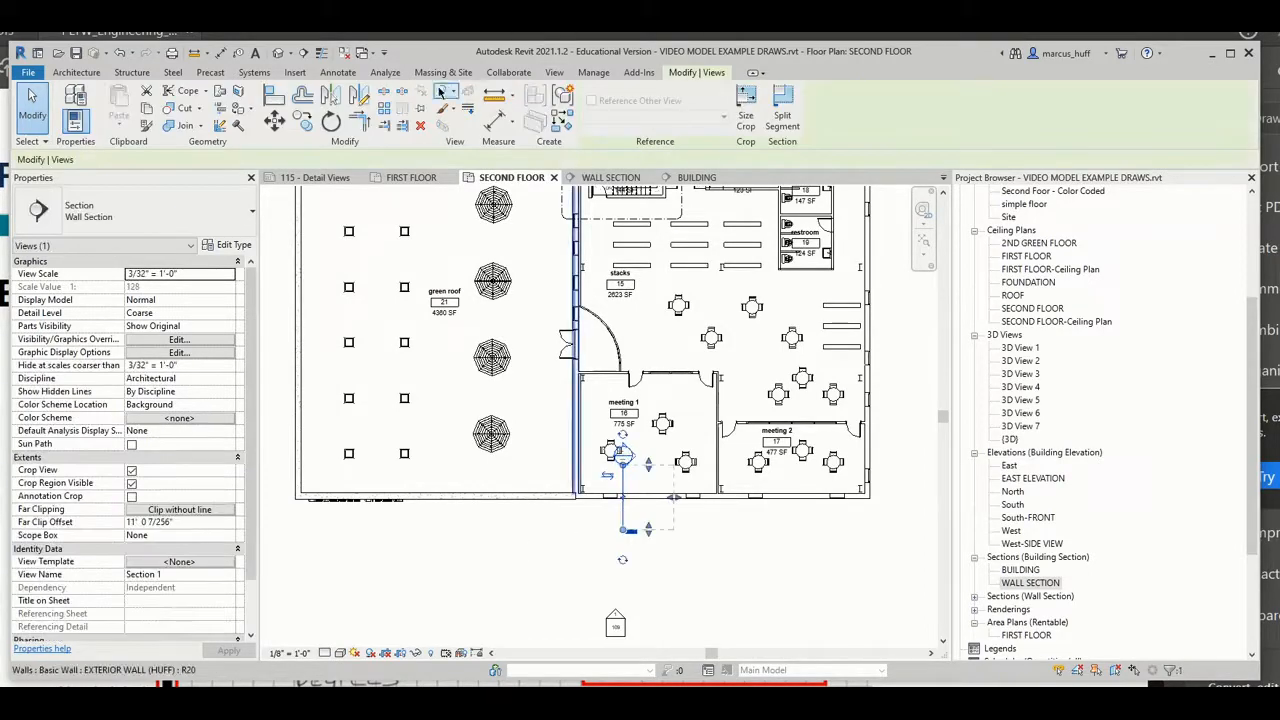
{"action": "left_click", "coordinate": [331, 122]}
{"action": "key", "text": "r"}
{"action": "key", "text": "o"}
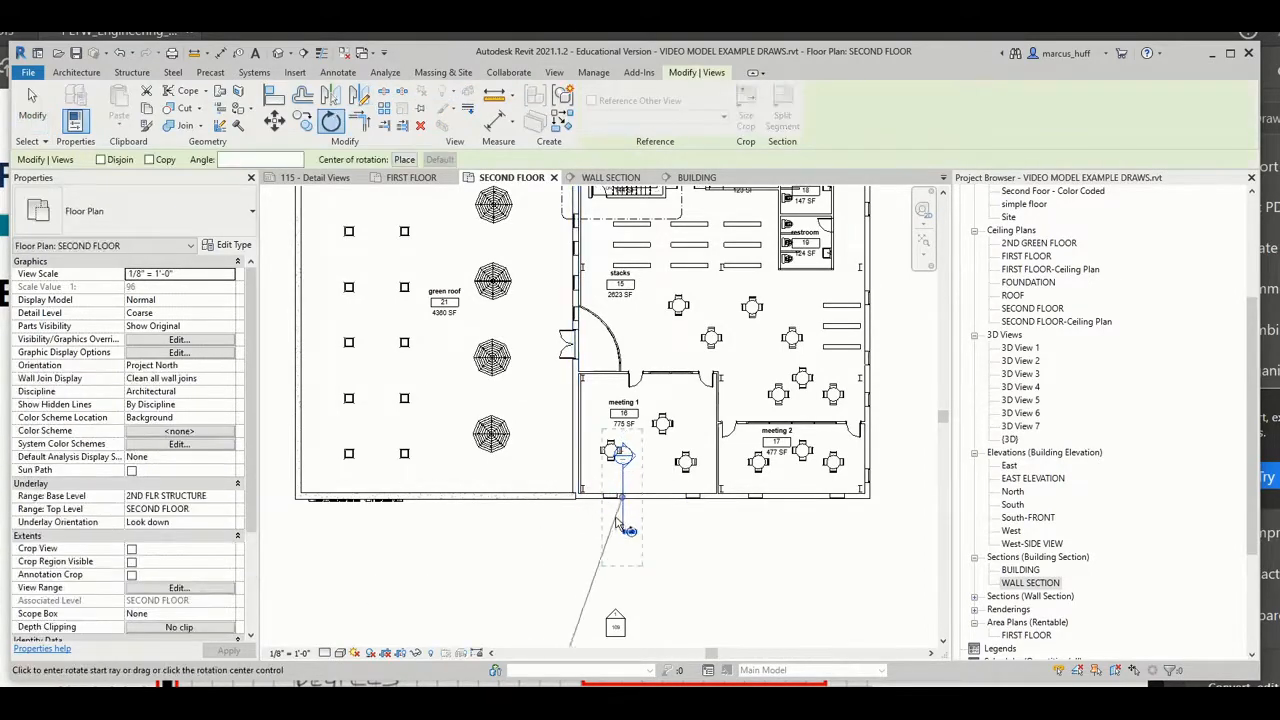
{"action": "left_click", "coordinate": [620, 570]}
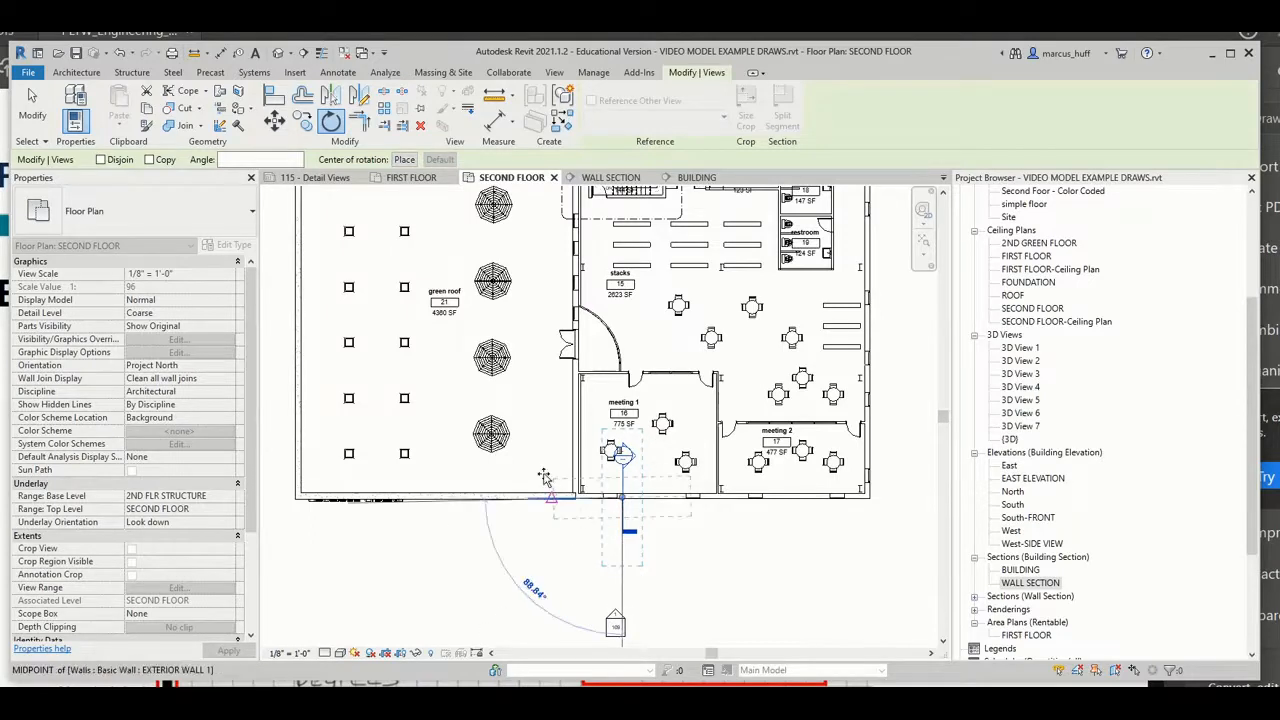
{"action": "left_click", "coordinate": [627, 300]}
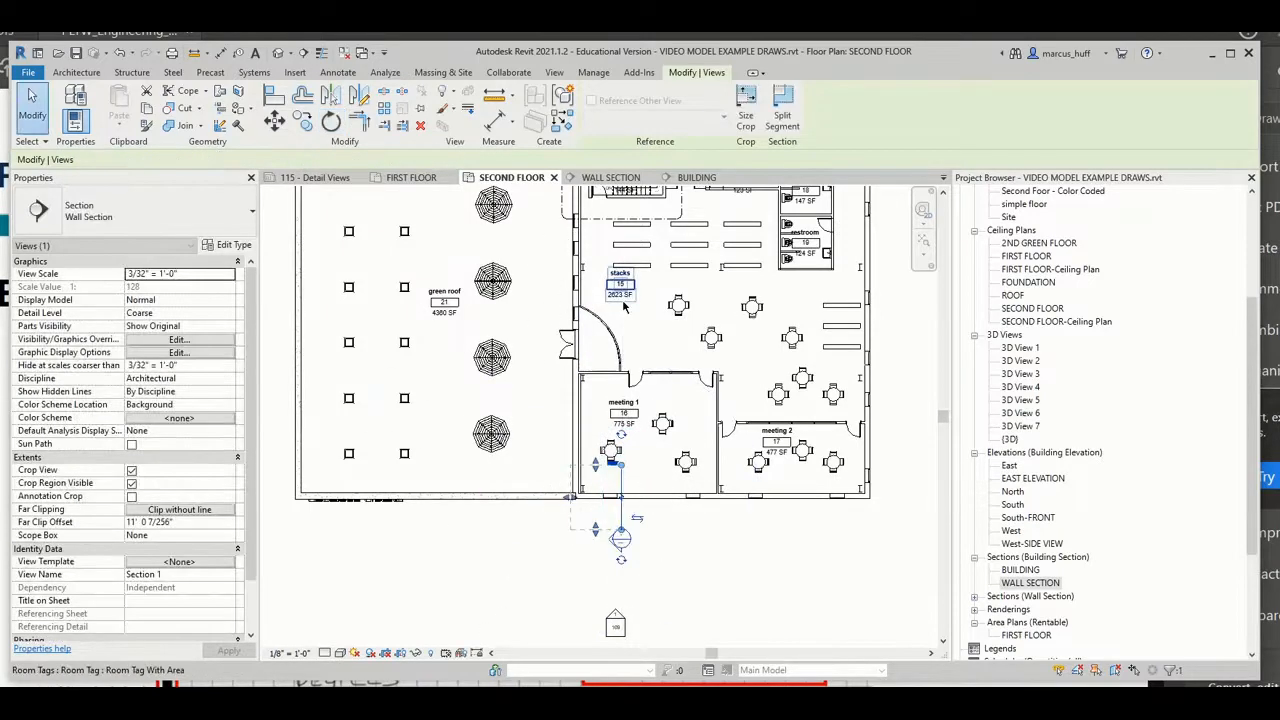
{"action": "left_click", "coordinate": [702, 545]}
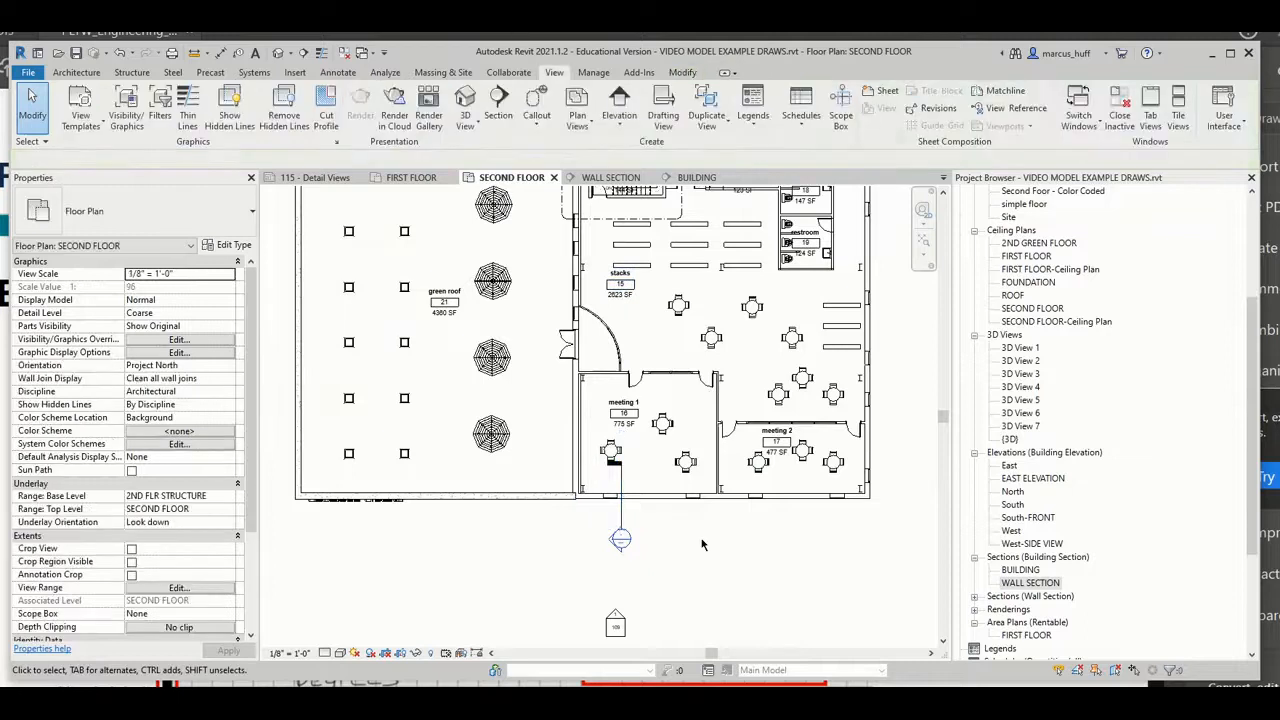
Step: Move the wall section line sideways along the meeting 1 exterior wall to a position between the two windows
{"action": "left_click", "coordinate": [621, 520]}
{"action": "left_click_drag", "start_coordinate": [621, 520], "coordinate": [648, 520]}
{"action": "left_click", "coordinate": [752, 553]}
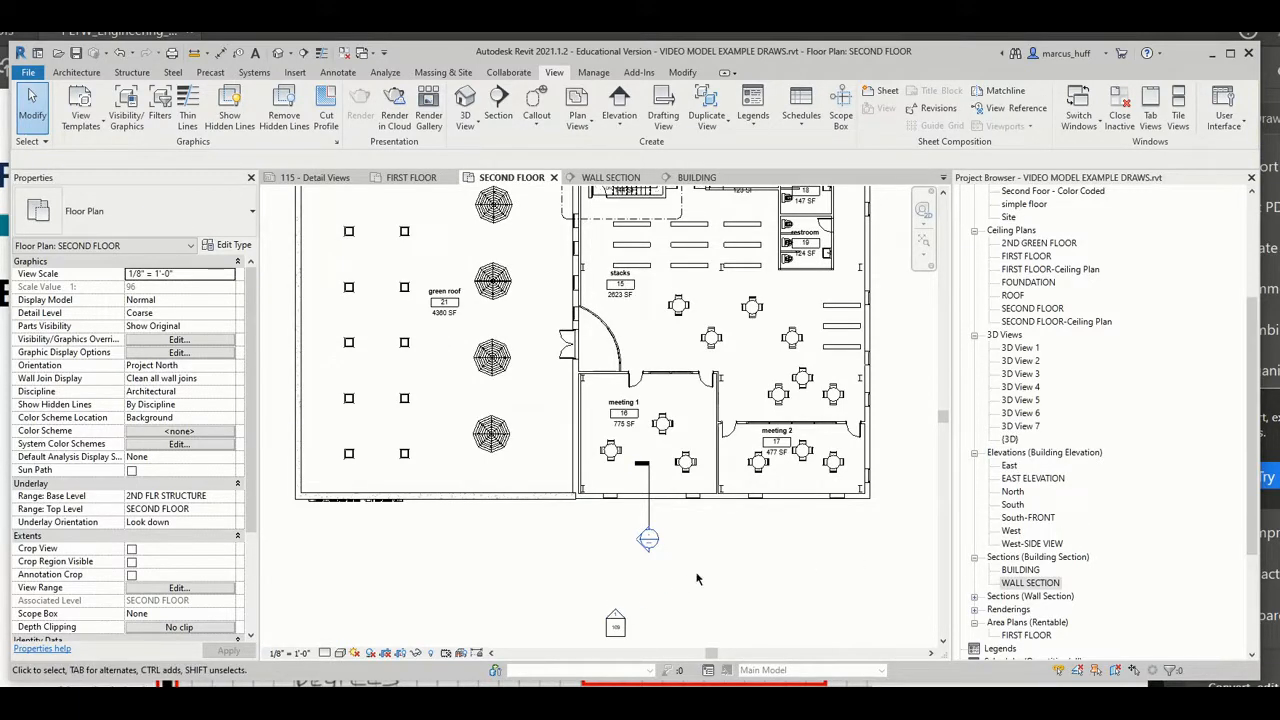
Step: Open the Section 1 view listed under Sections (Wall Section)
{"action": "scroll", "coordinate": [1060, 553], "scroll_direction": "down", "scroll_amount": 1}
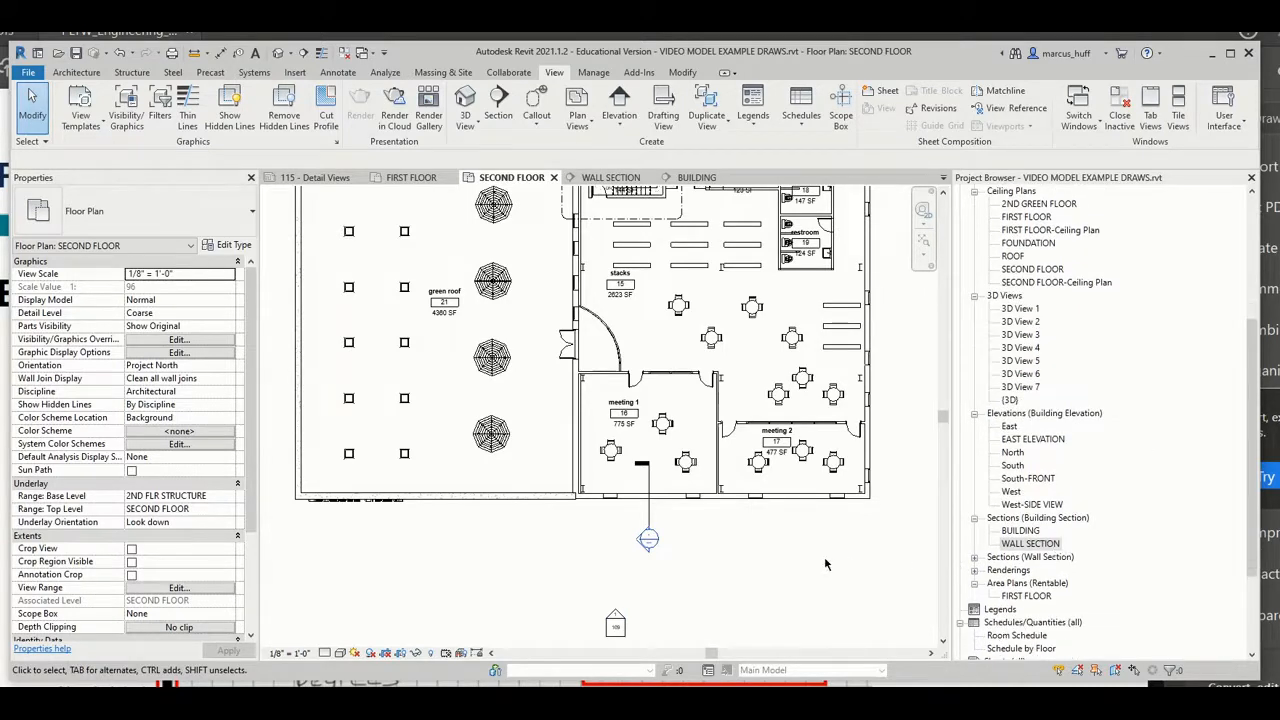
{"action": "left_click", "coordinate": [974, 558]}
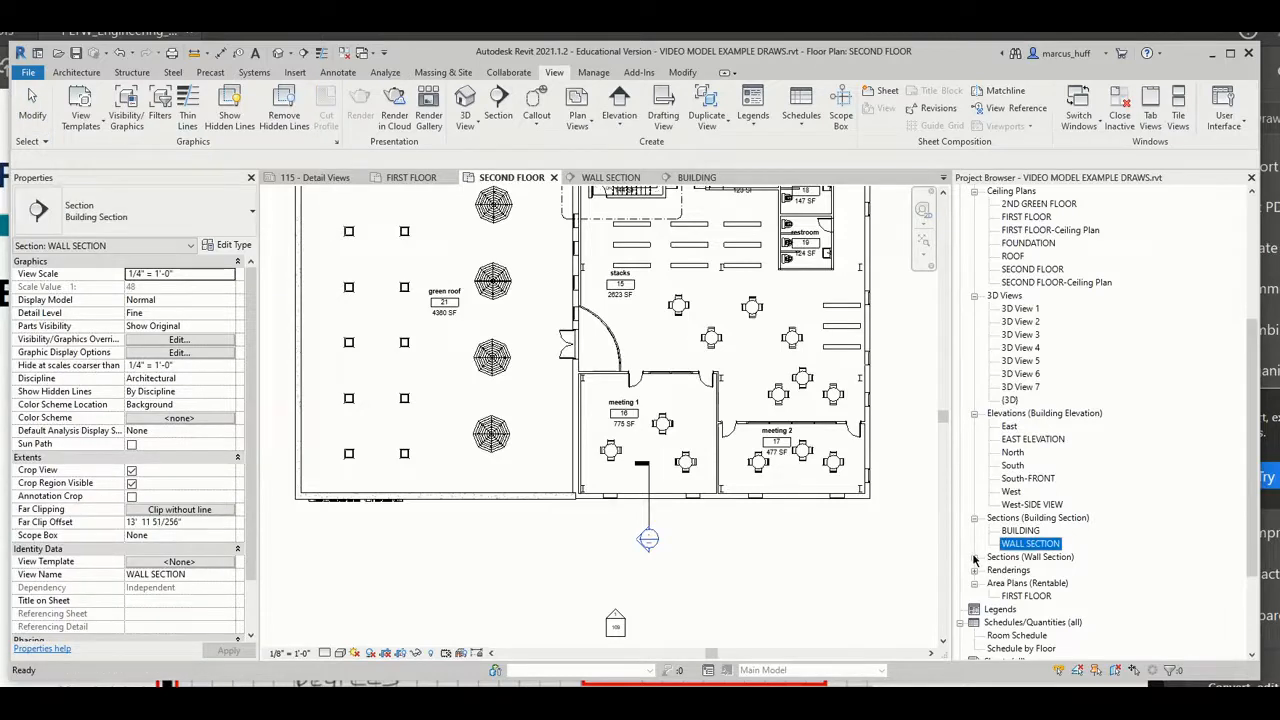
{"action": "left_click", "coordinate": [974, 557]}
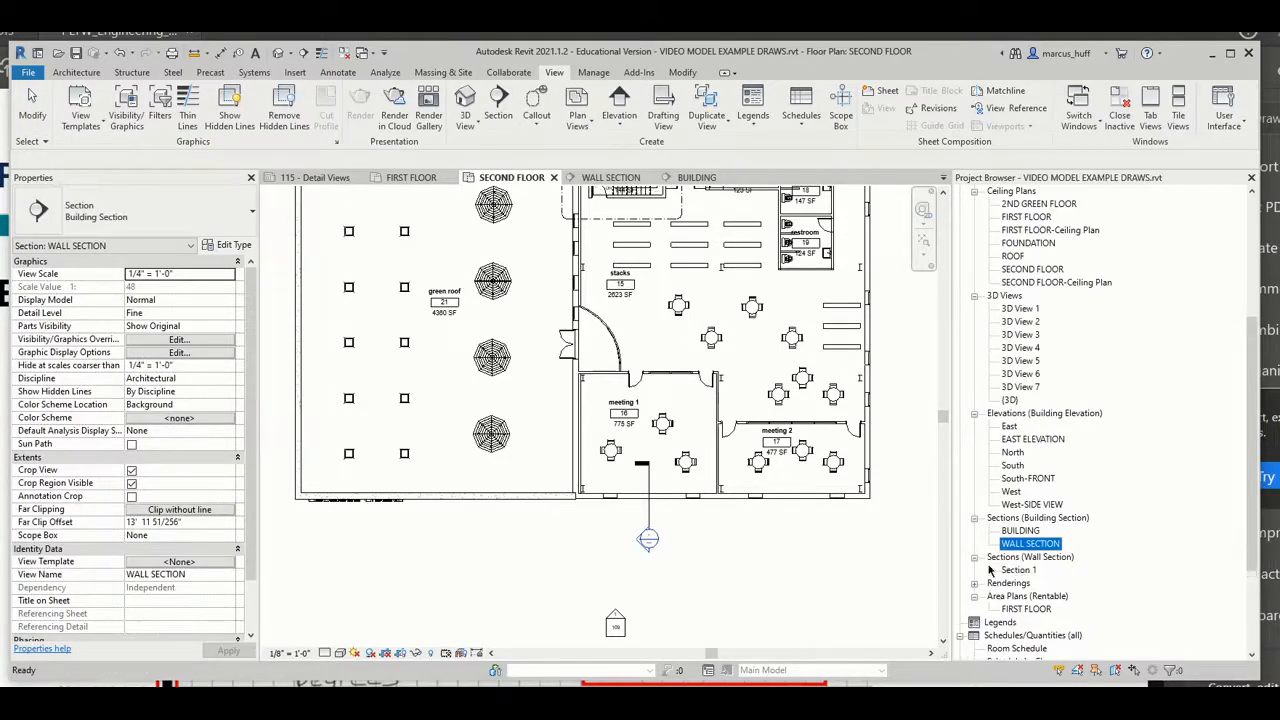
{"action": "left_click", "coordinate": [1014, 570]}
{"action": "double_click", "coordinate": [1014, 570]}
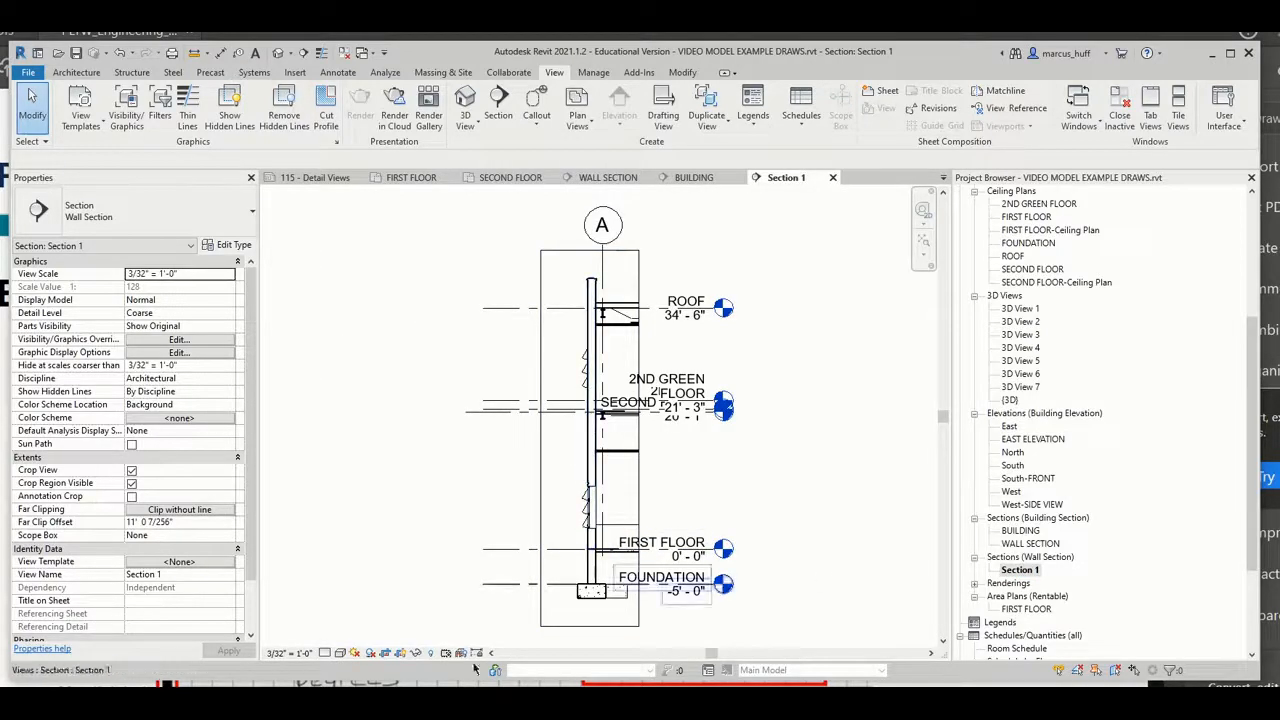
{"action": "scroll", "coordinate": [592, 361], "scroll_direction": "up", "scroll_amount": 3}
{"action": "scroll", "coordinate": [593, 363], "scroll_direction": "down", "scroll_amount": 3}
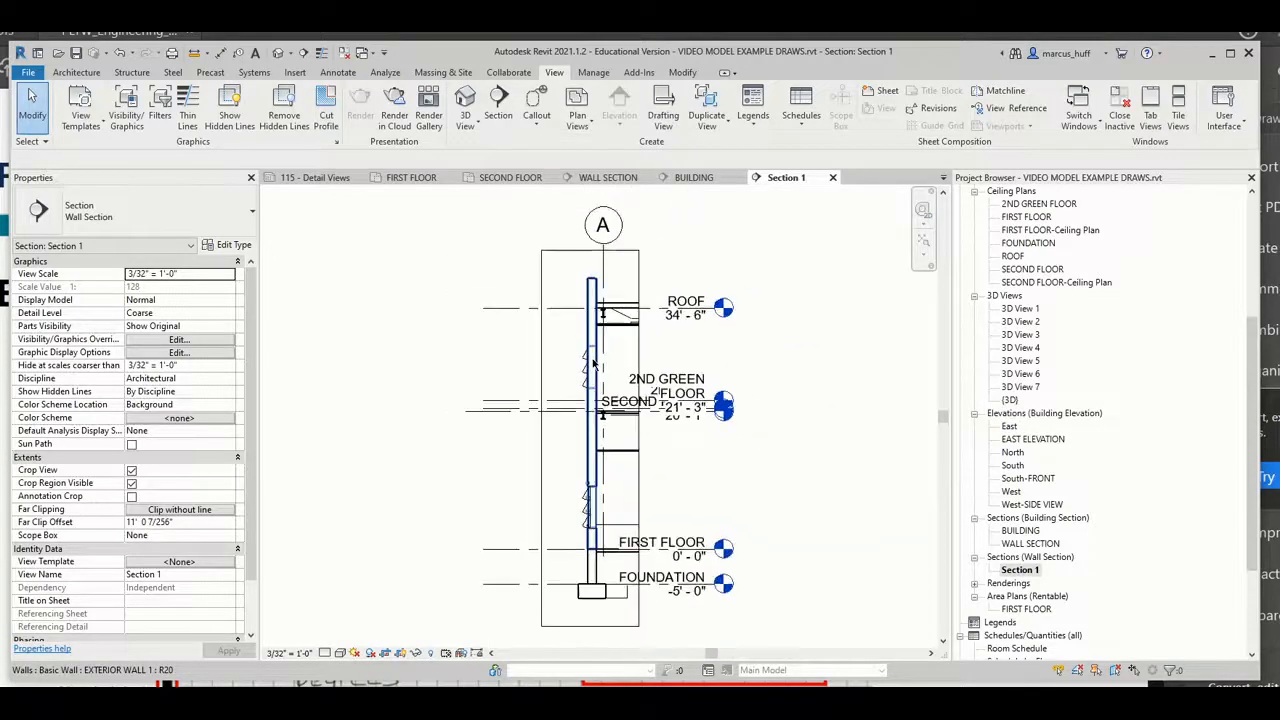
Step: Hide the whole Levels category in the Section 1 view, starting from the ROOF level line
{"action": "left_click", "coordinate": [498, 310]}
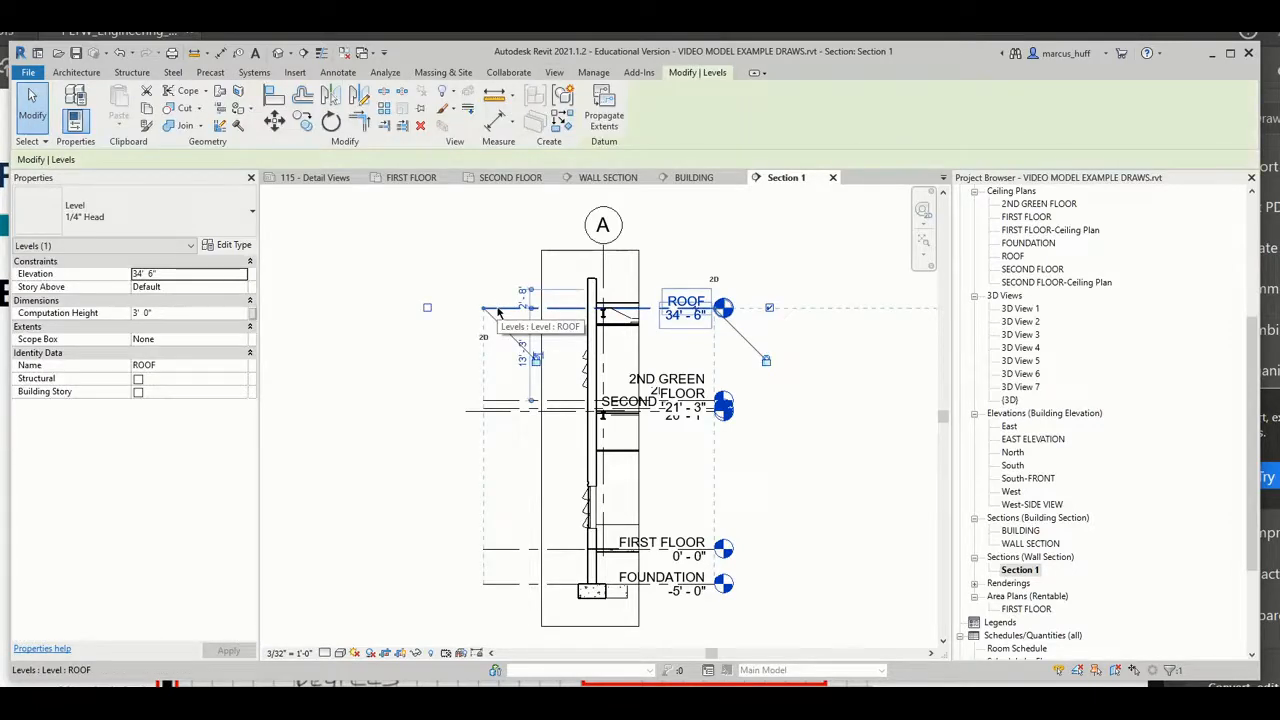
{"action": "right_click", "coordinate": [498, 312]}
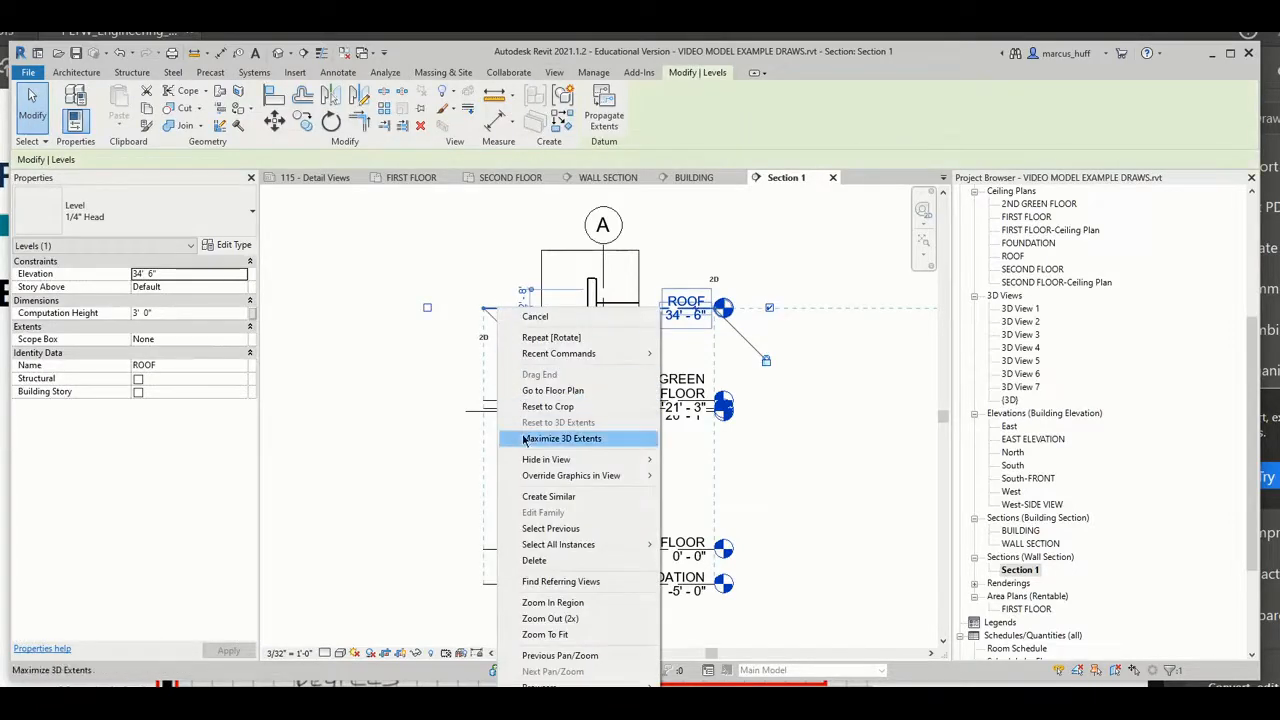
{"action": "mouse_move", "coordinate": [580, 459]}
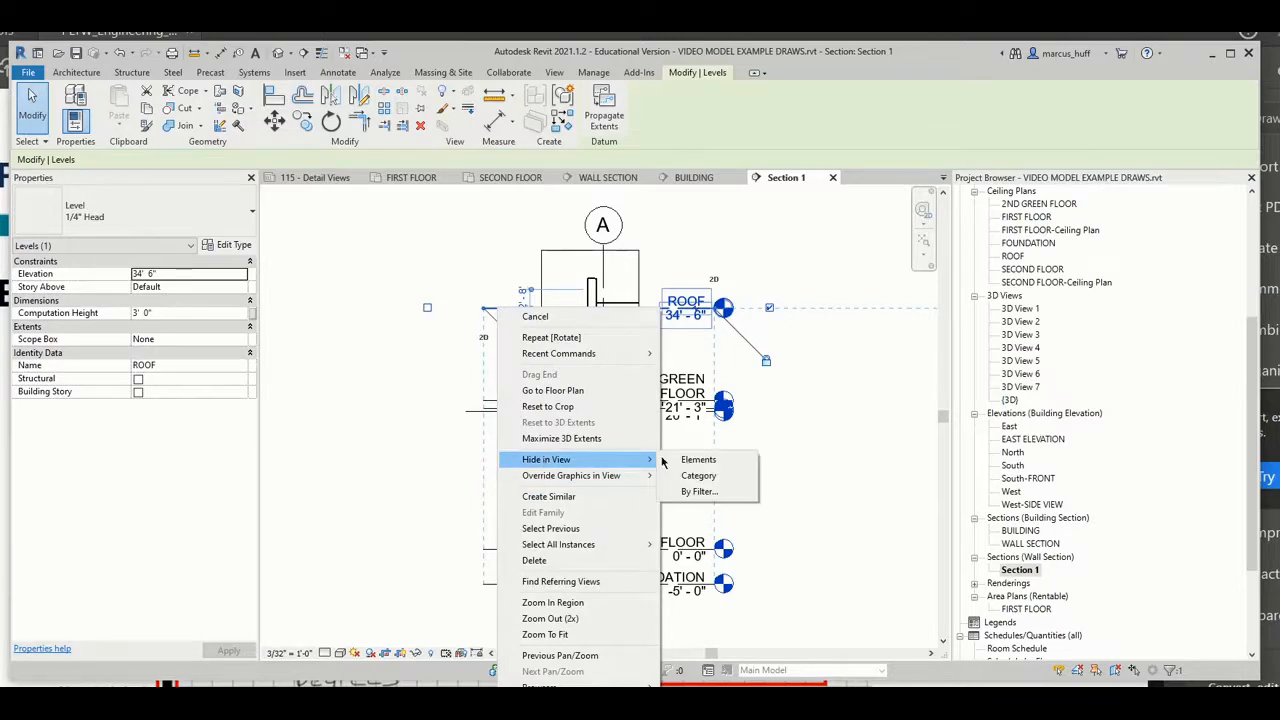
{"action": "left_click", "coordinate": [745, 478]}
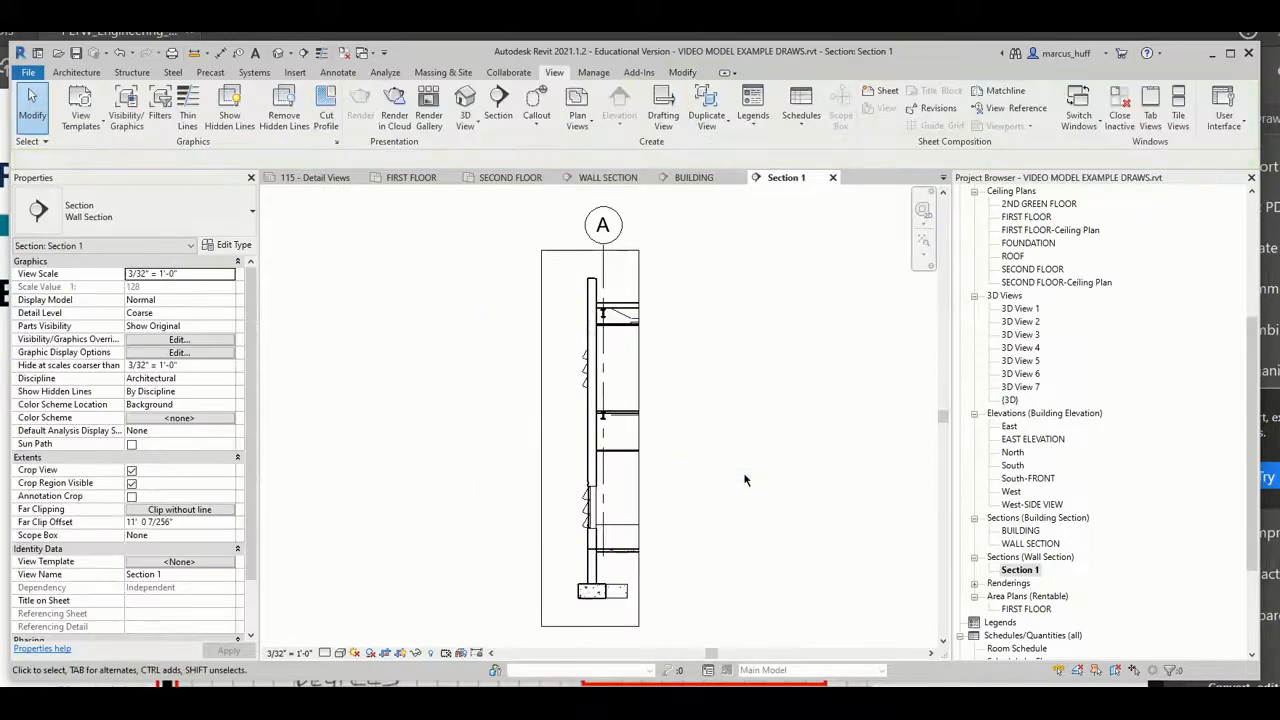
Step: Widen the section's crop region on the exterior side of the wall and hide grid line A in the view
{"action": "left_click", "coordinate": [542, 463]}
{"action": "left_click_drag", "start_coordinate": [541, 438], "coordinate": [388, 438]}
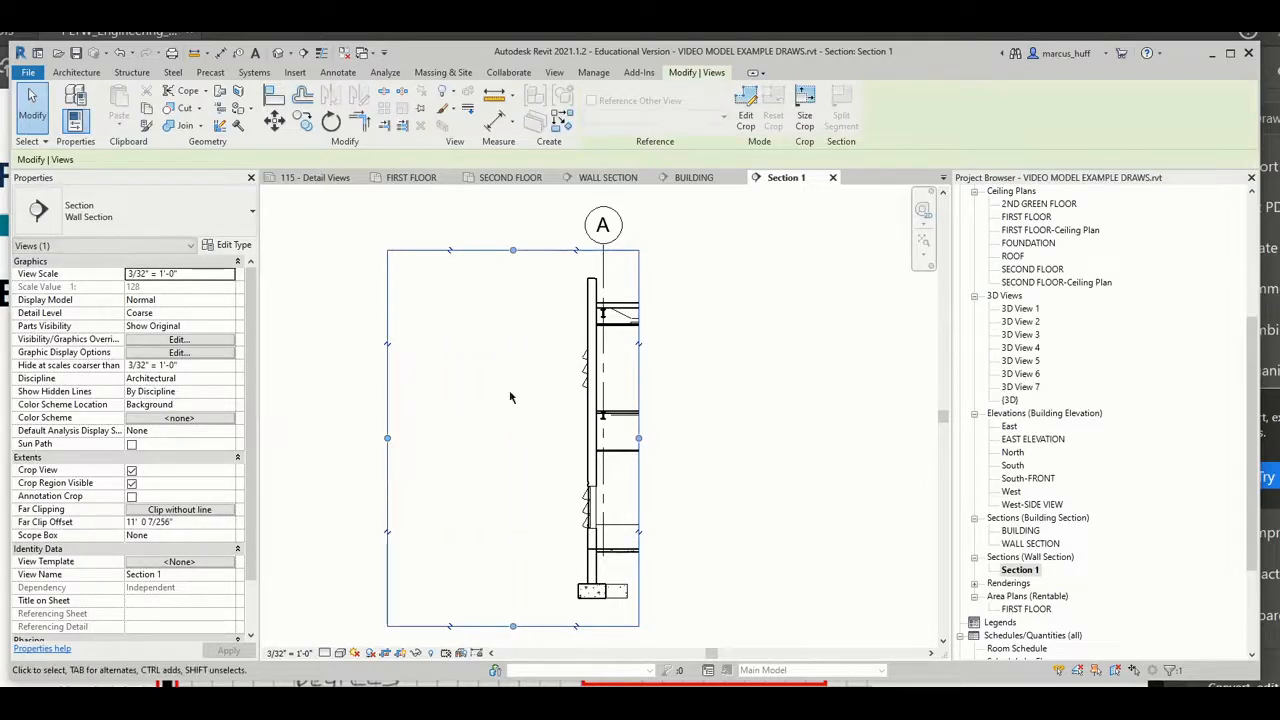
{"action": "right_click", "coordinate": [606, 268]}
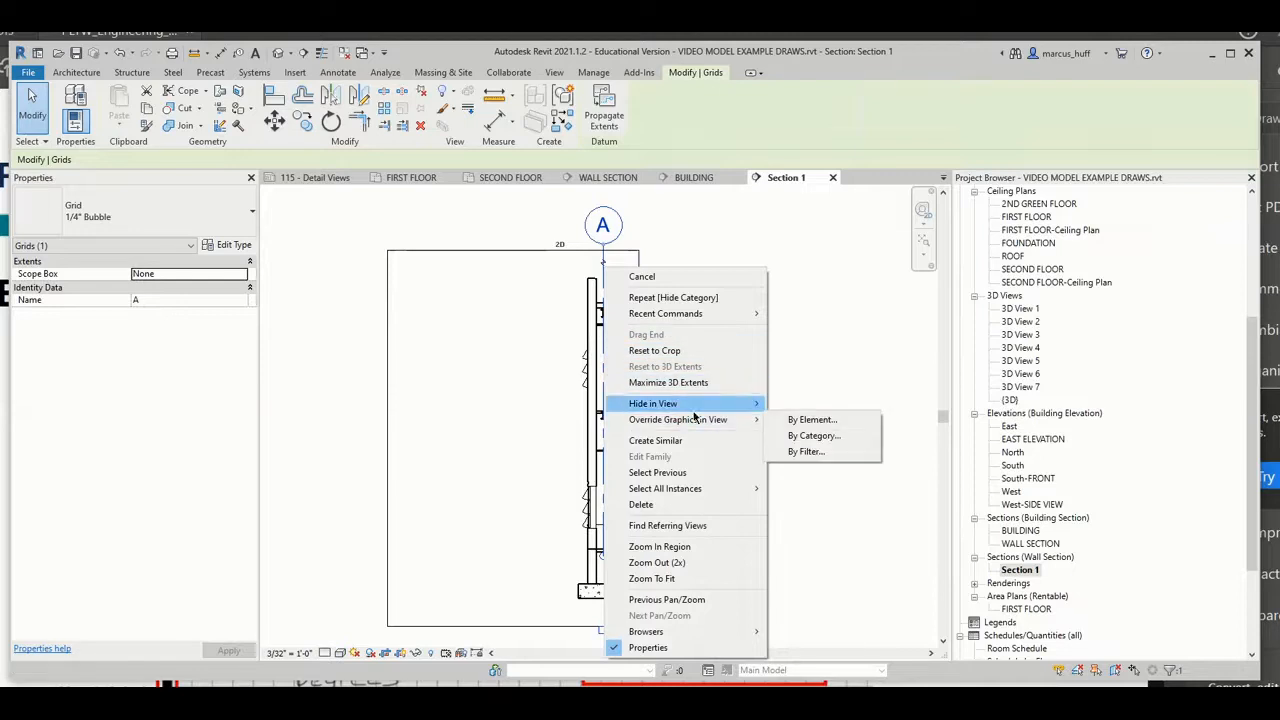
{"action": "left_click", "coordinate": [790, 403]}
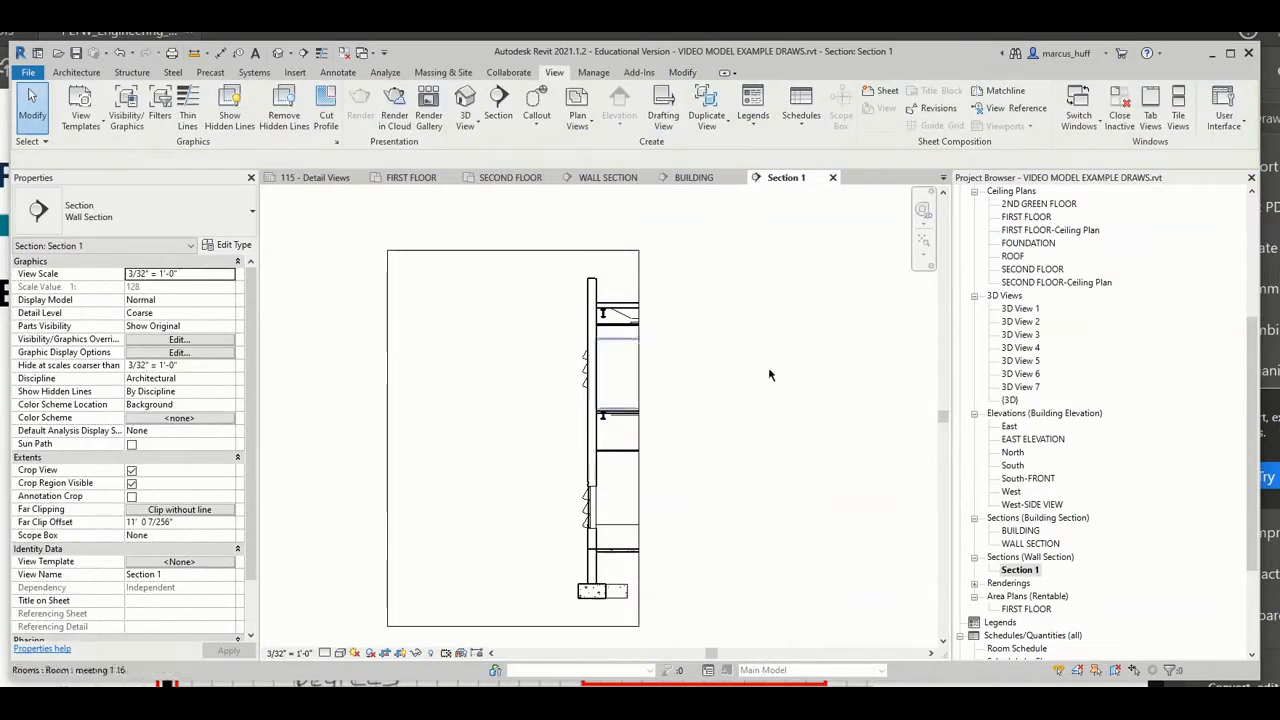
Step: Set the section view's detail level to Fine and its visual style to Shaded
{"action": "left_click", "coordinate": [324, 652]}
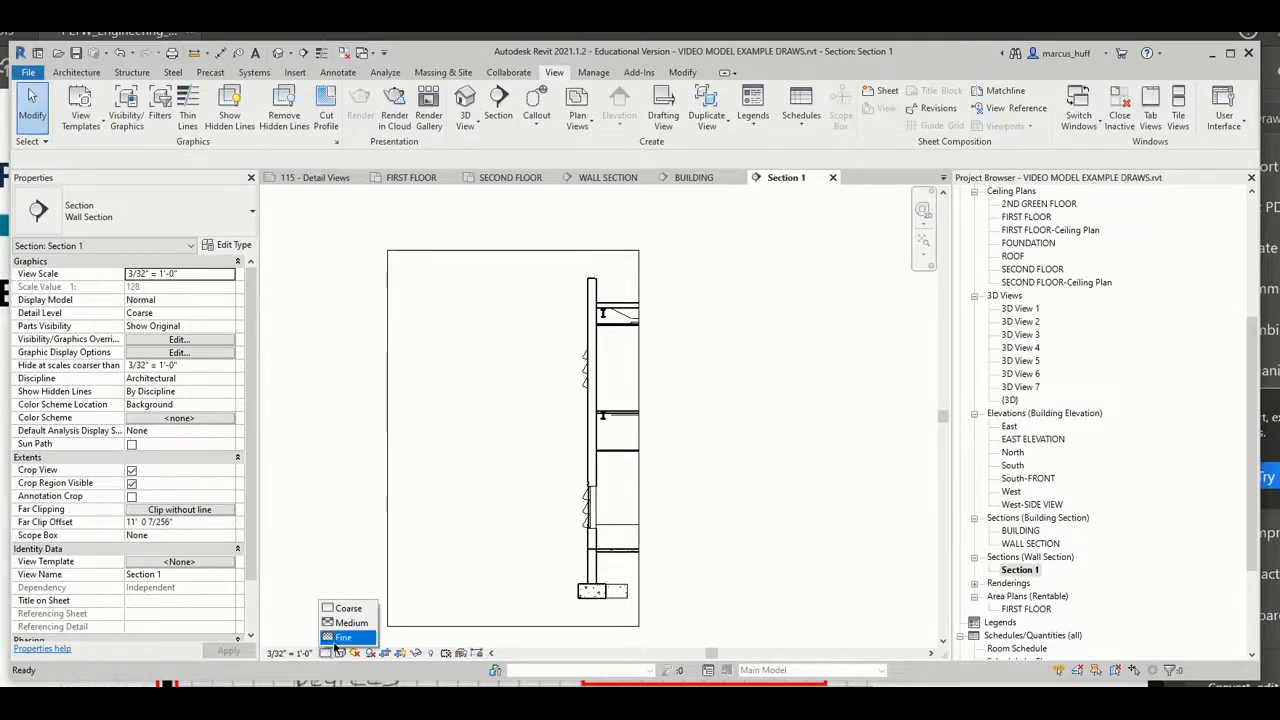
{"action": "left_click", "coordinate": [340, 637]}
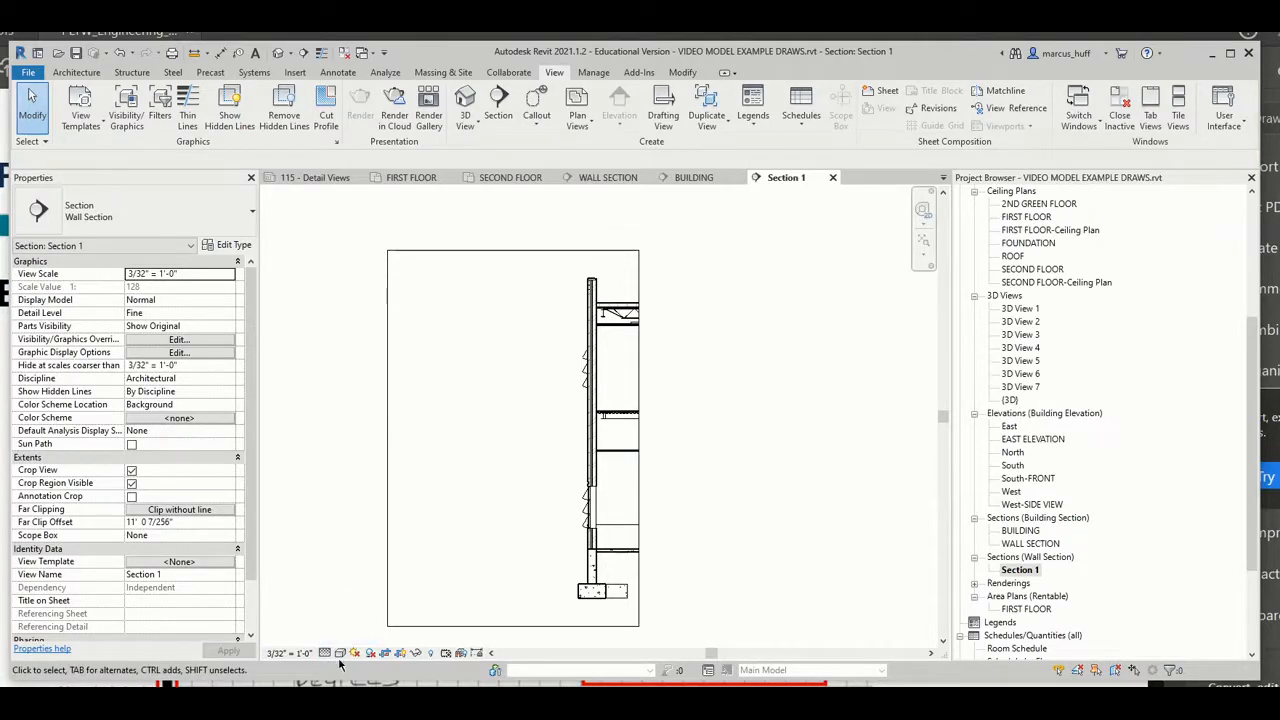
{"action": "left_click", "coordinate": [340, 652]}
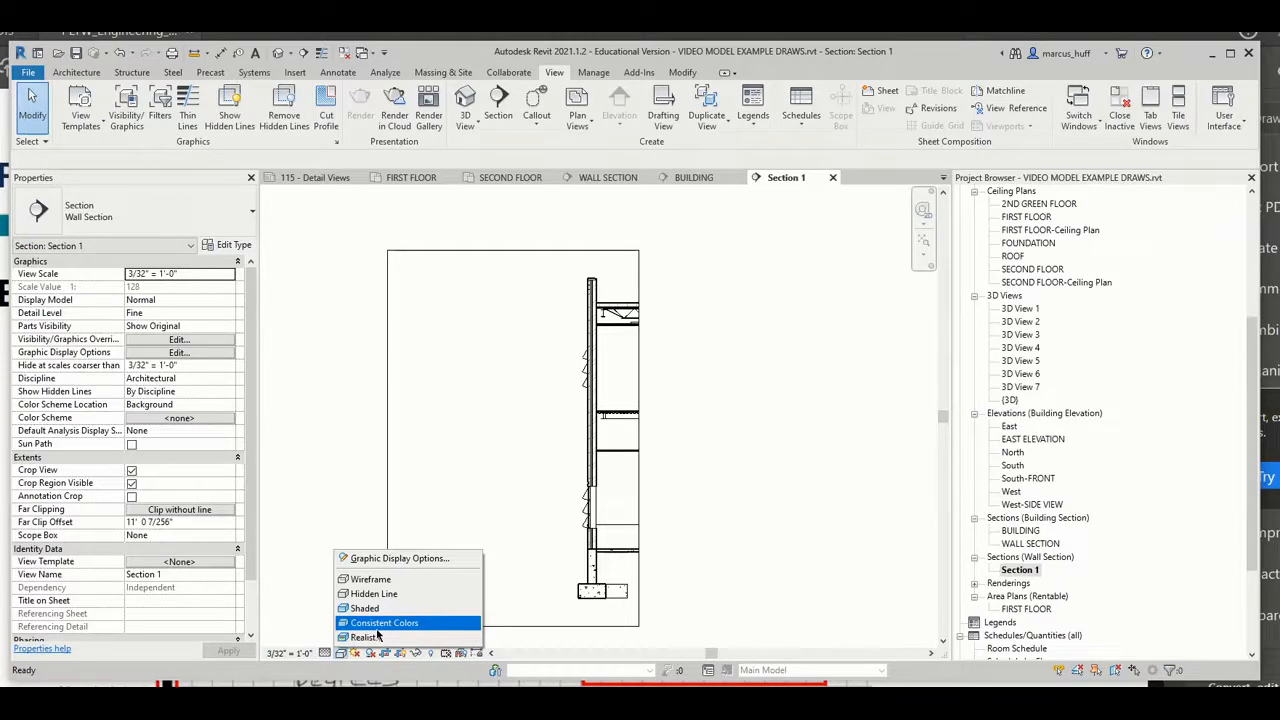
{"action": "left_click", "coordinate": [380, 610]}
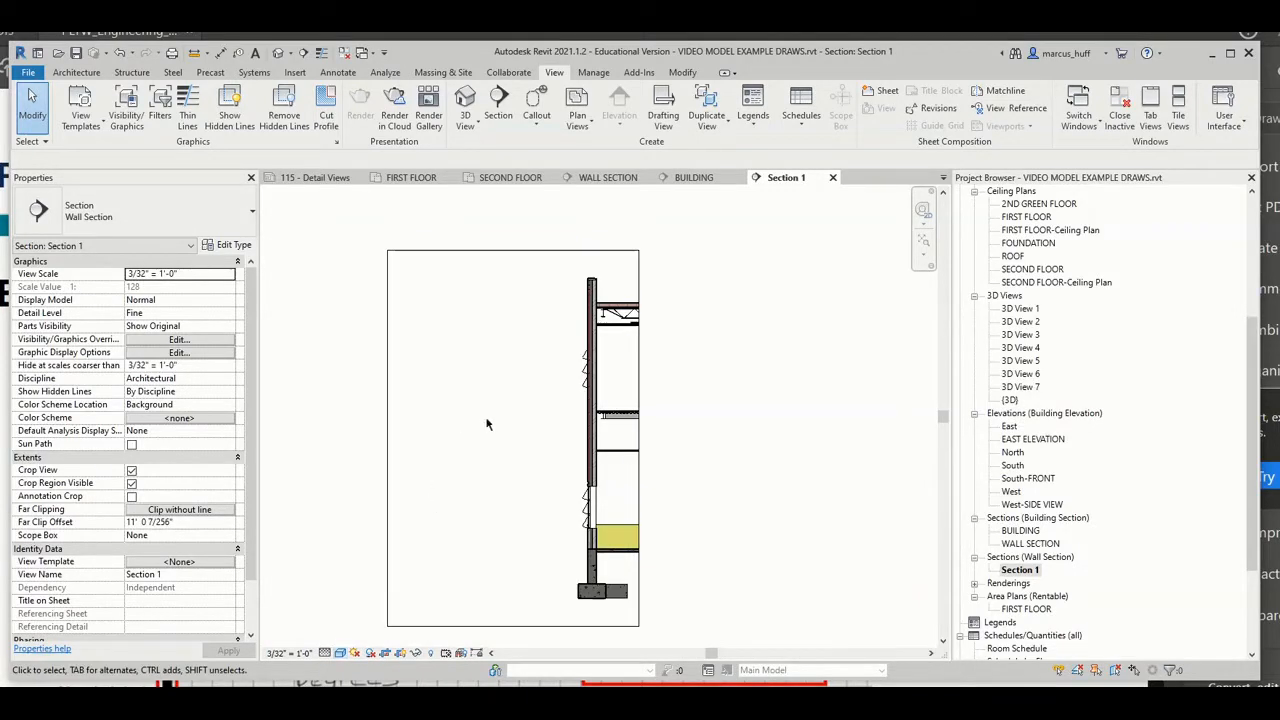
{"action": "scroll", "coordinate": [590, 430], "scroll_direction": "up", "scroll_amount": 4}
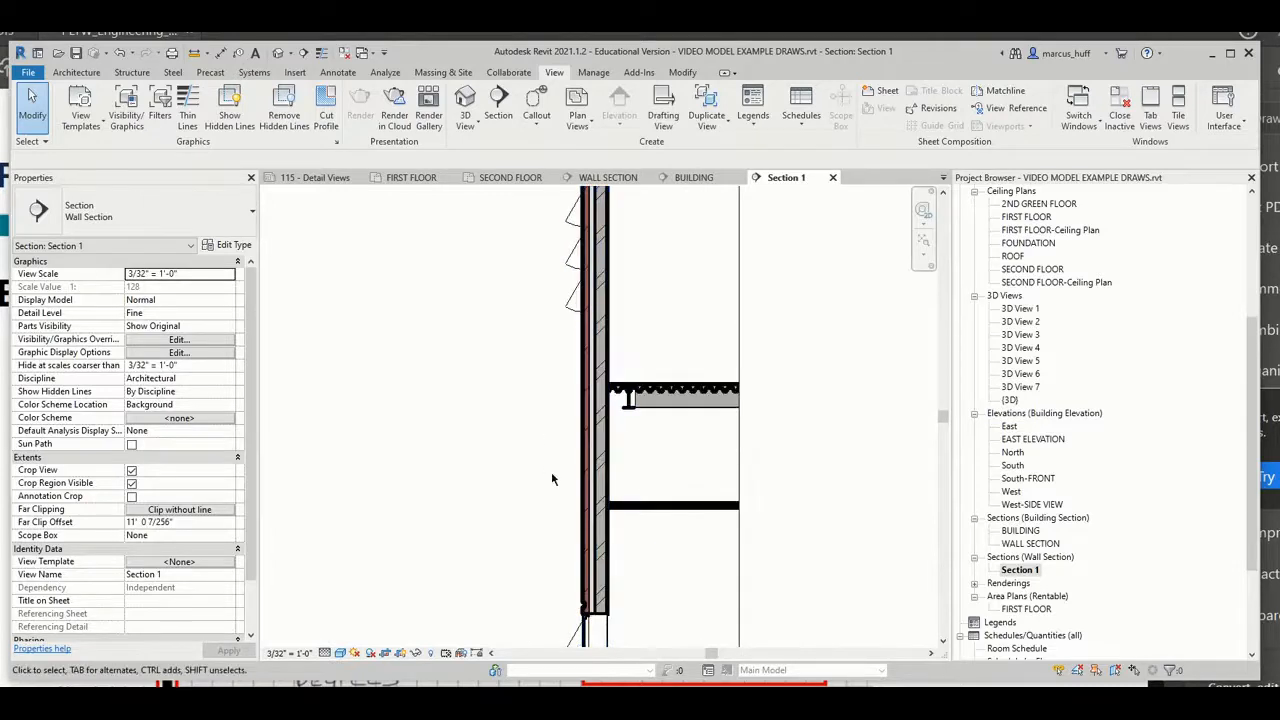
{"action": "scroll", "coordinate": [532, 390], "scroll_direction": "down", "scroll_amount": 3}
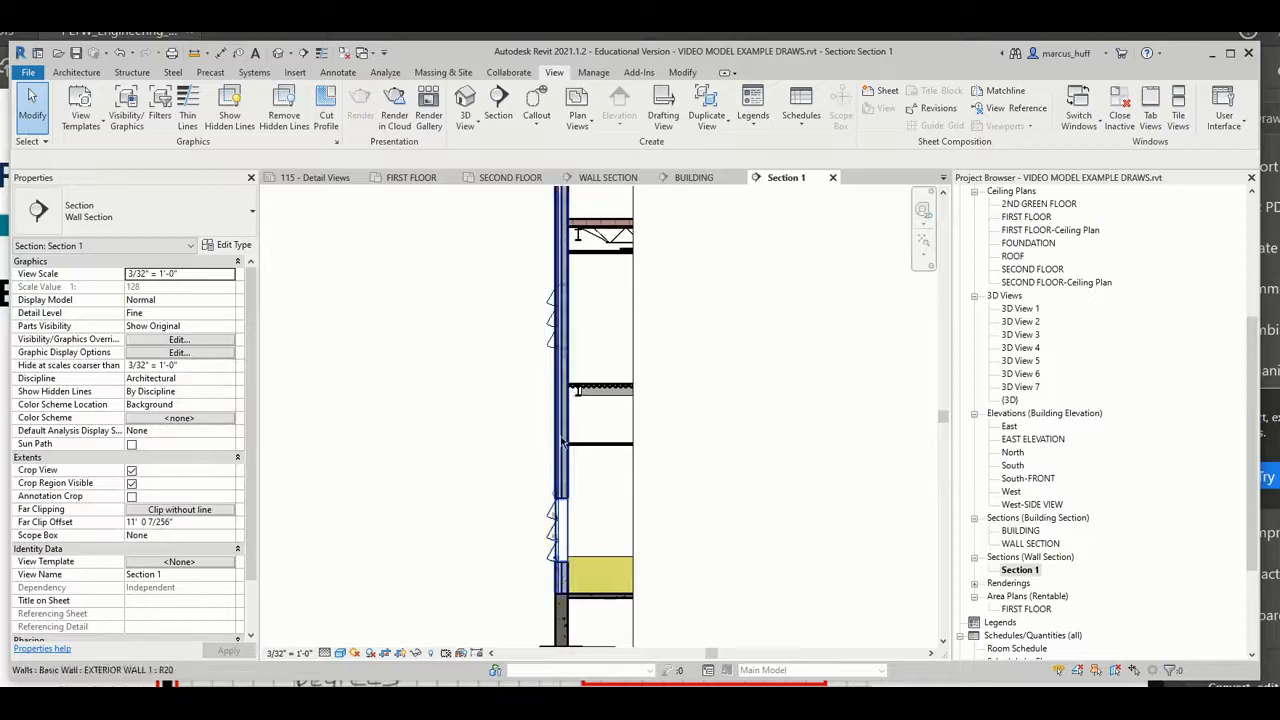
{"action": "scroll", "coordinate": [543, 343], "scroll_direction": "down", "scroll_amount": 2}
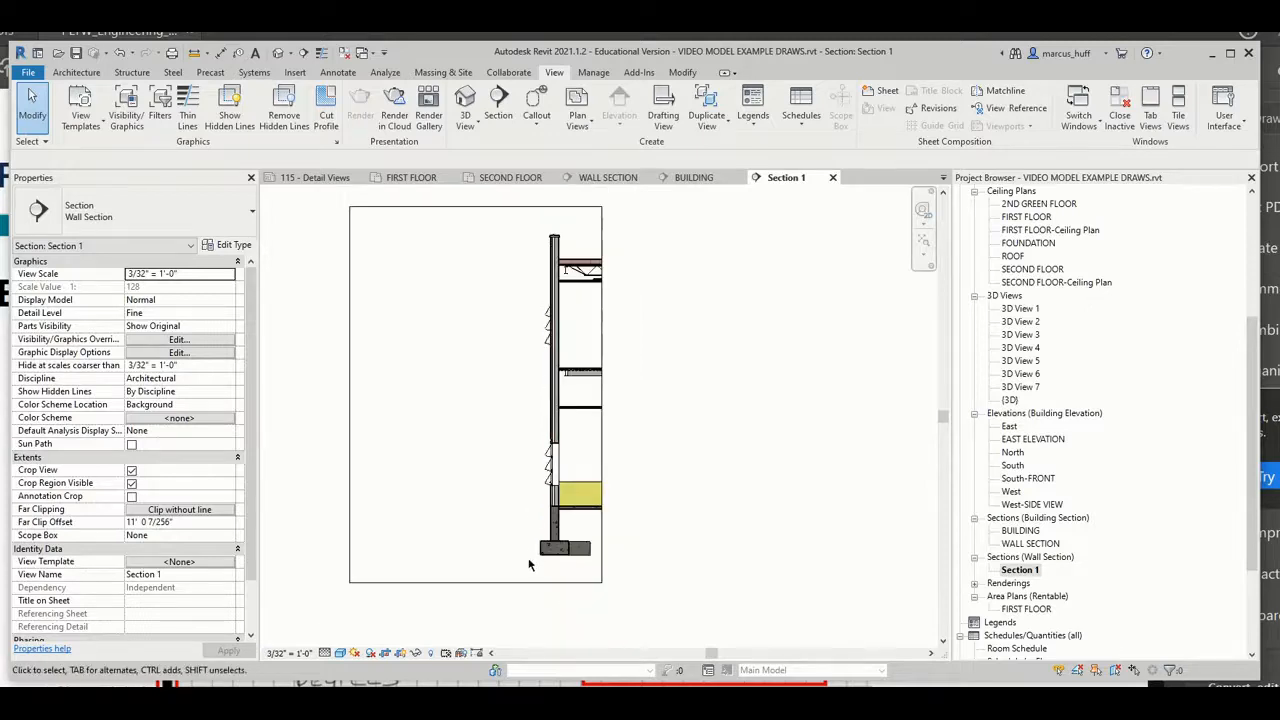
{"action": "scroll", "coordinate": [461, 320], "scroll_direction": "up", "scroll_amount": 2}
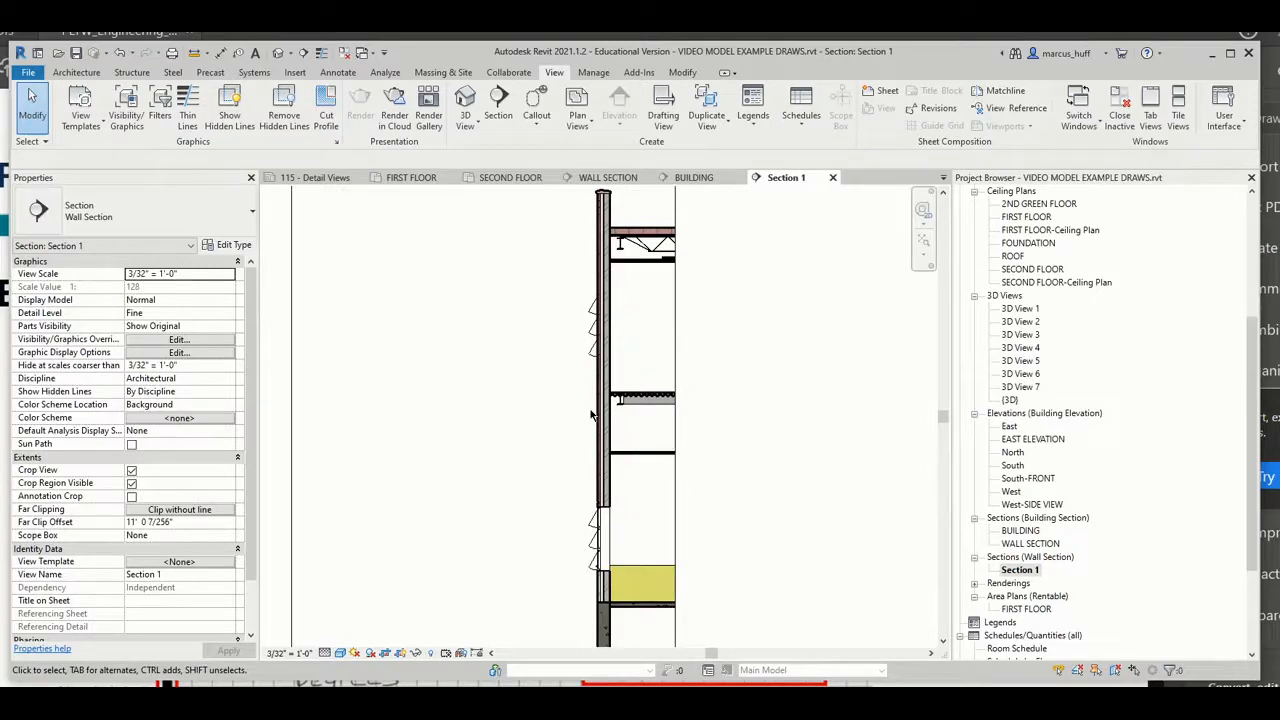
Step: Review the material layers in the exterior wall type's structure, from the exterior side through to the interior side
{"action": "scroll", "coordinate": [486, 359], "scroll_direction": "up", "scroll_amount": 3}
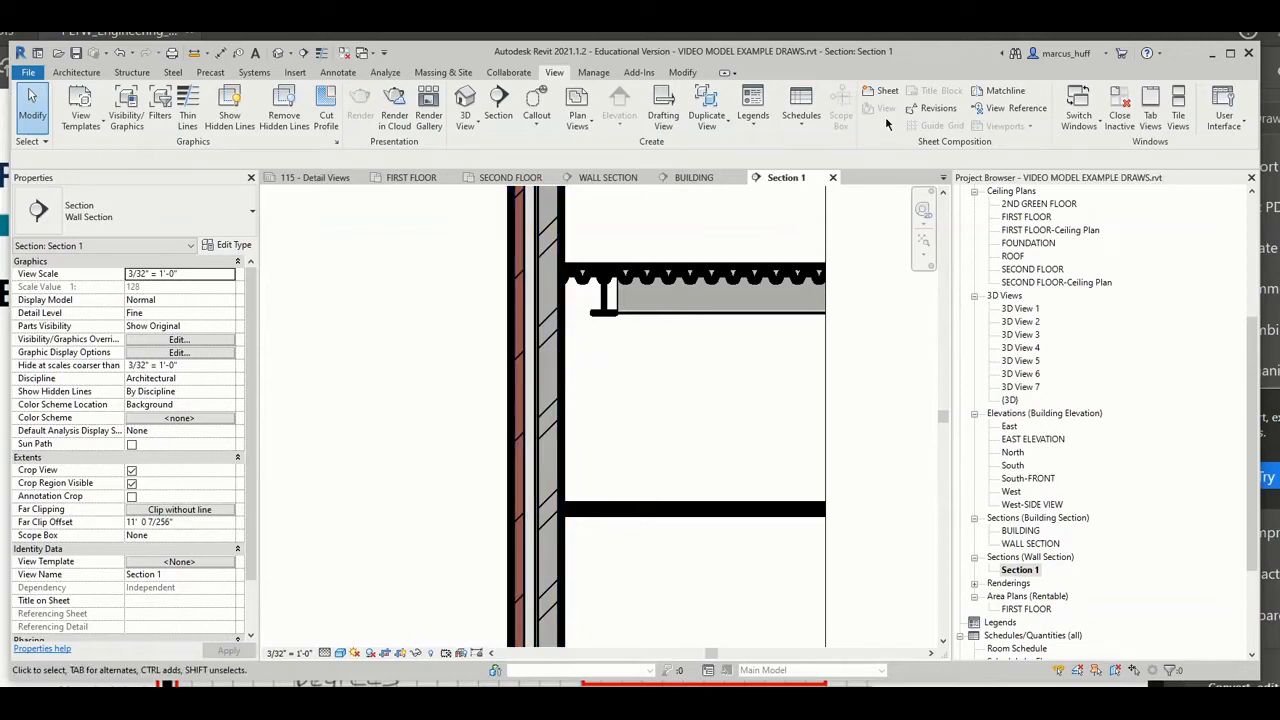
{"action": "left_click", "coordinate": [538, 327]}
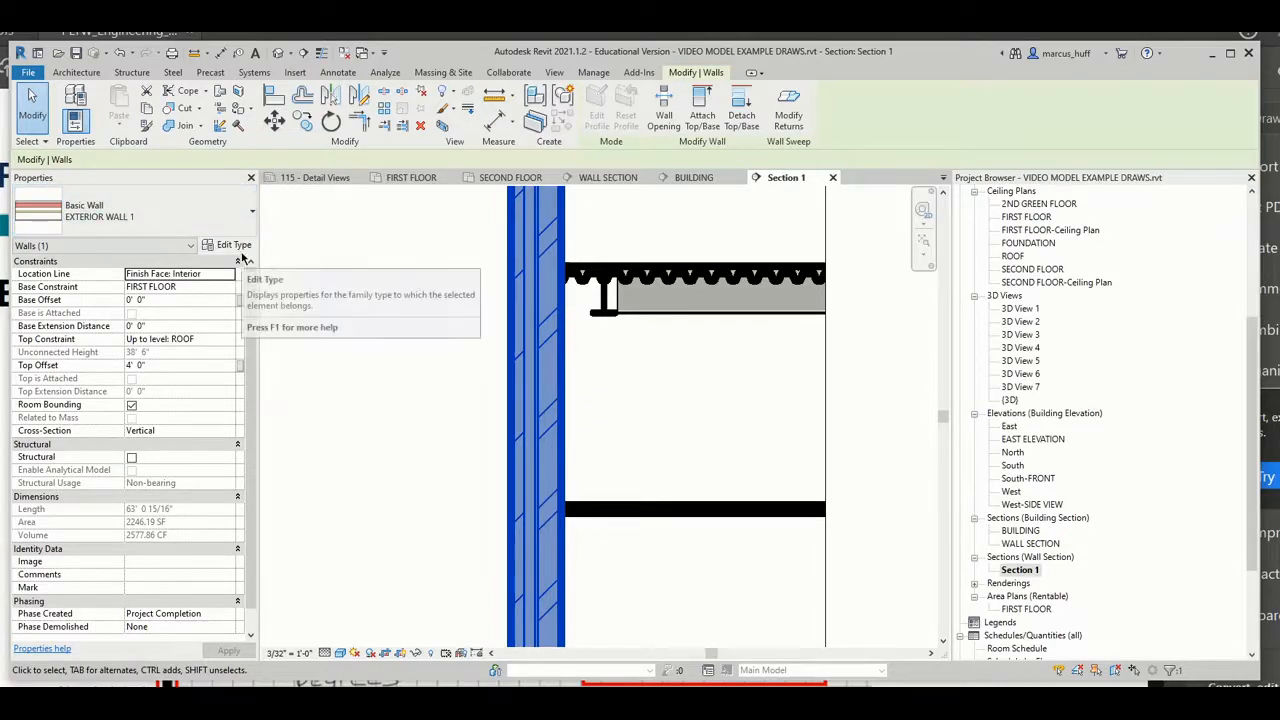
{"action": "left_click", "coordinate": [236, 249]}
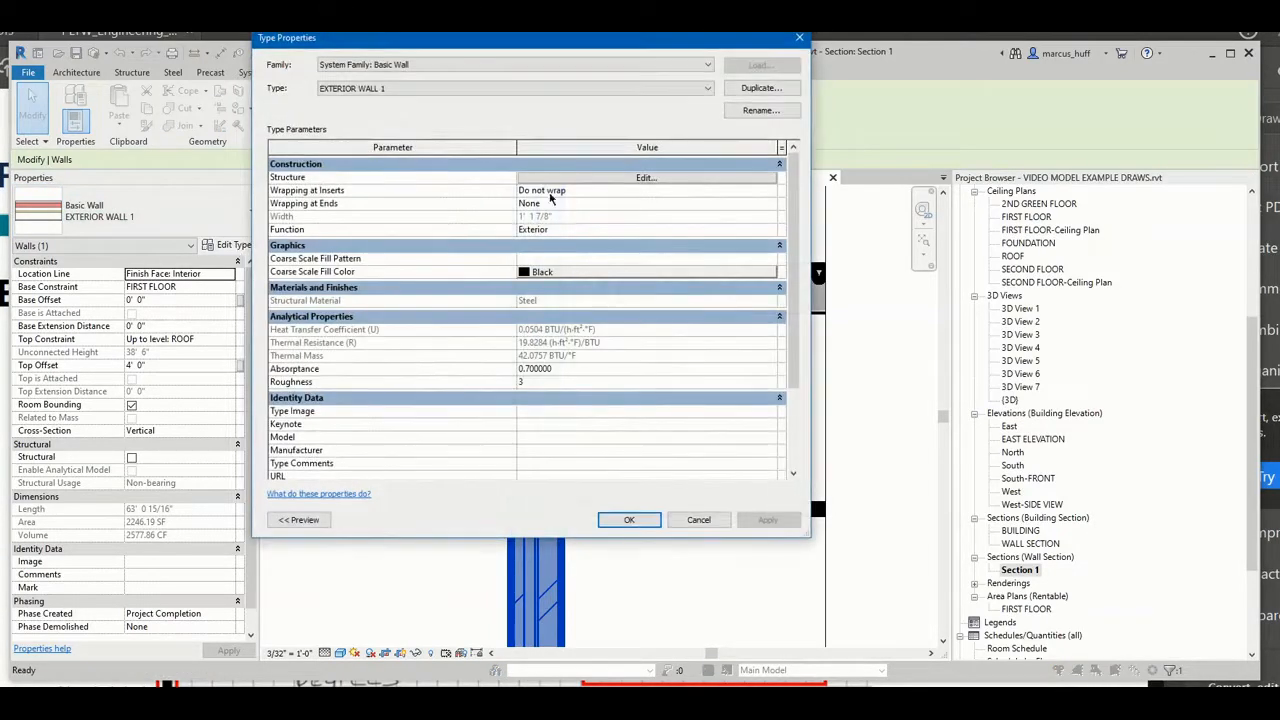
{"action": "left_click", "coordinate": [569, 178]}
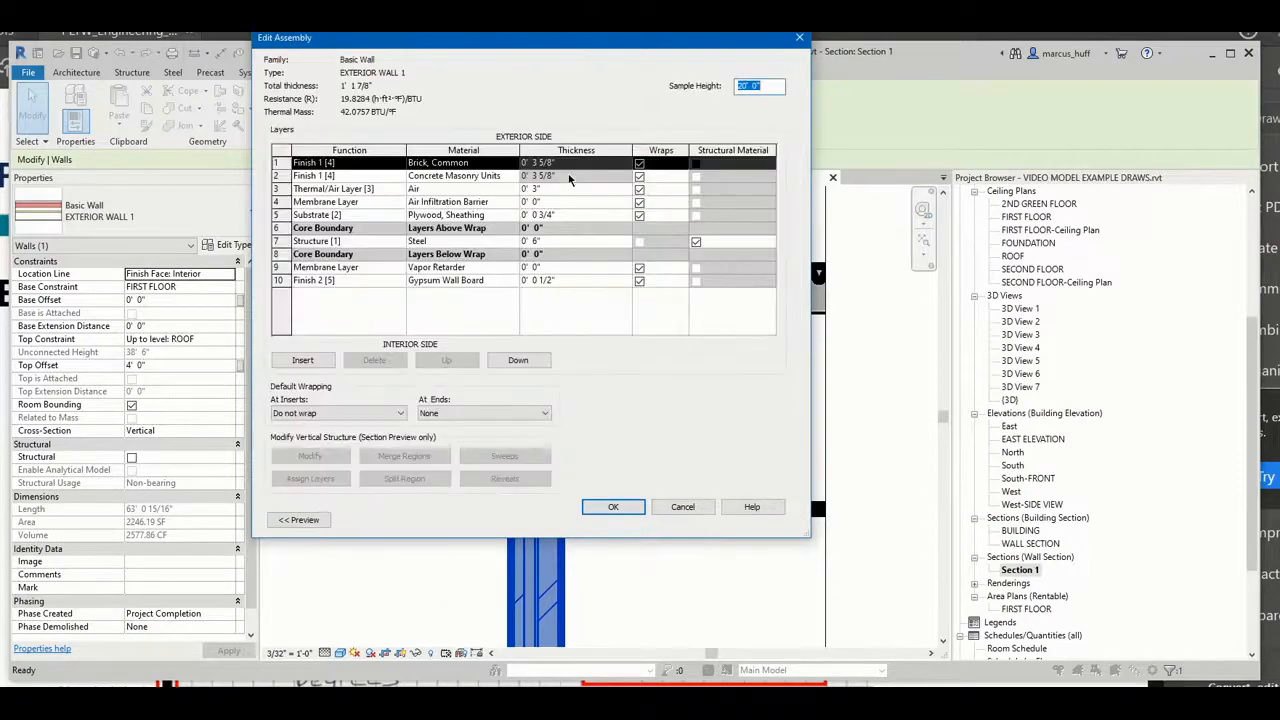
{"action": "left_click", "coordinate": [424, 165]}
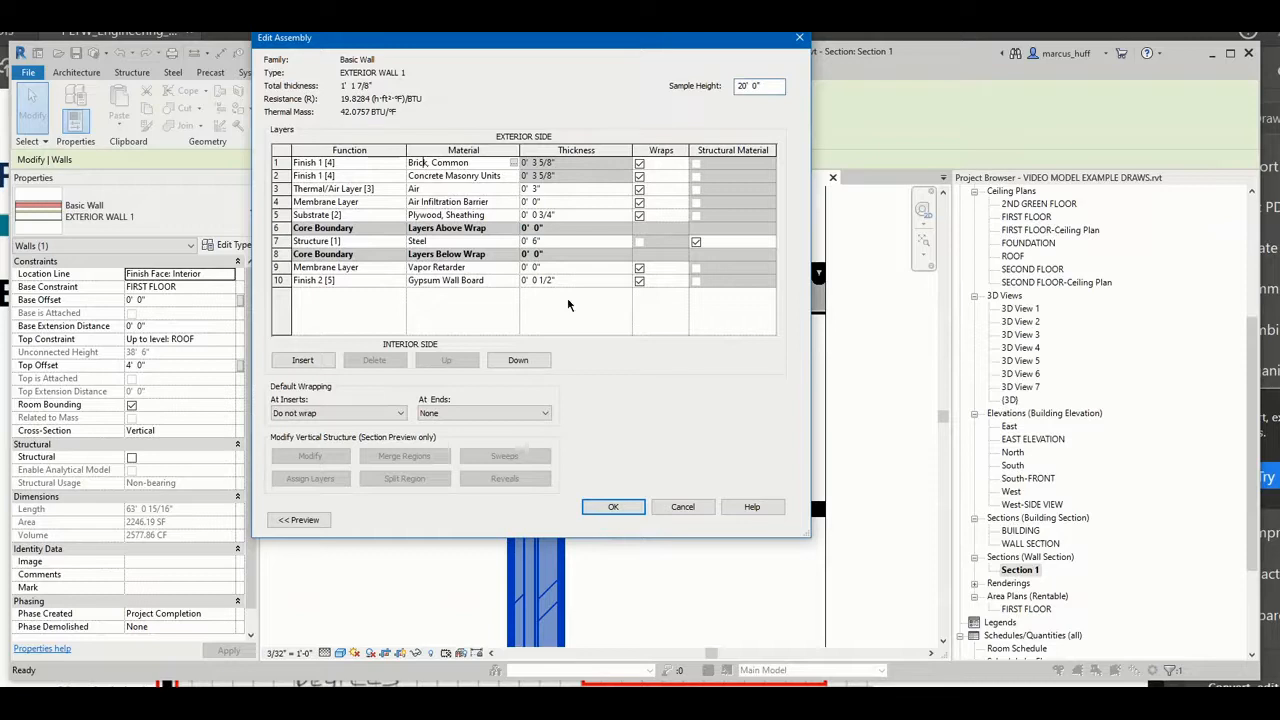
{"action": "key", "text": "Down"}
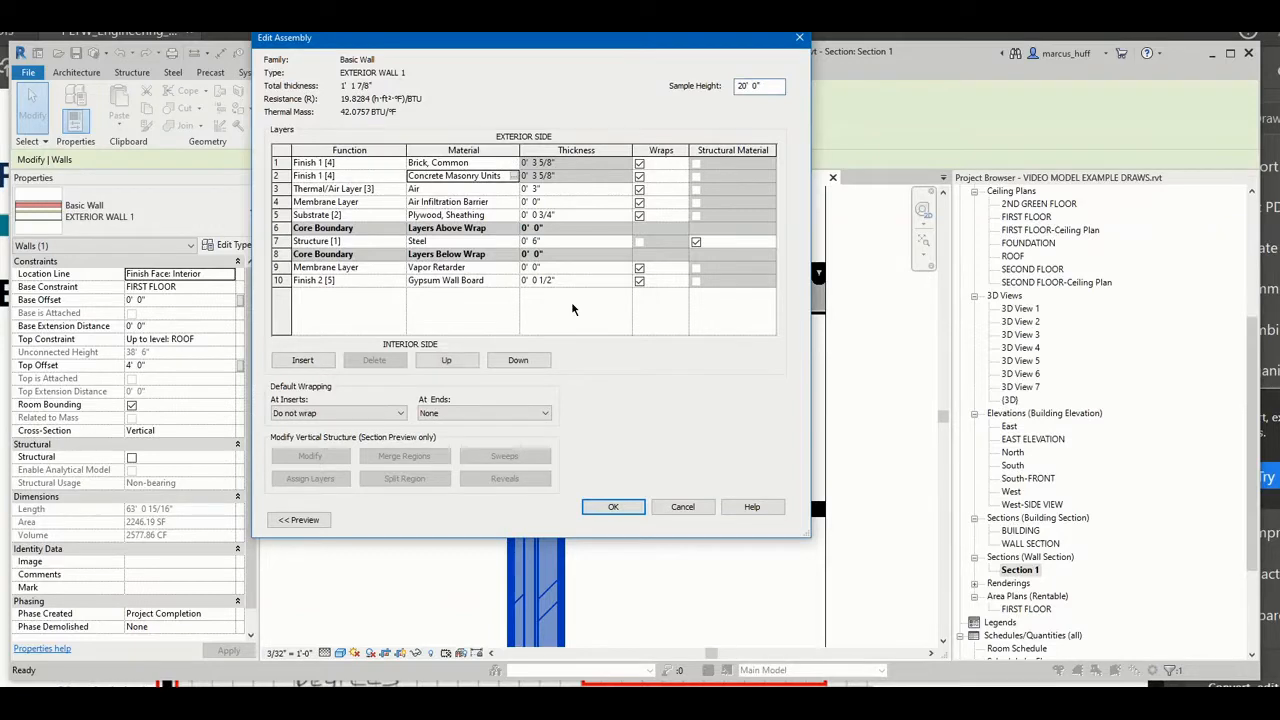
{"action": "key", "text": "Down"}
{"action": "key", "text": "Down"}
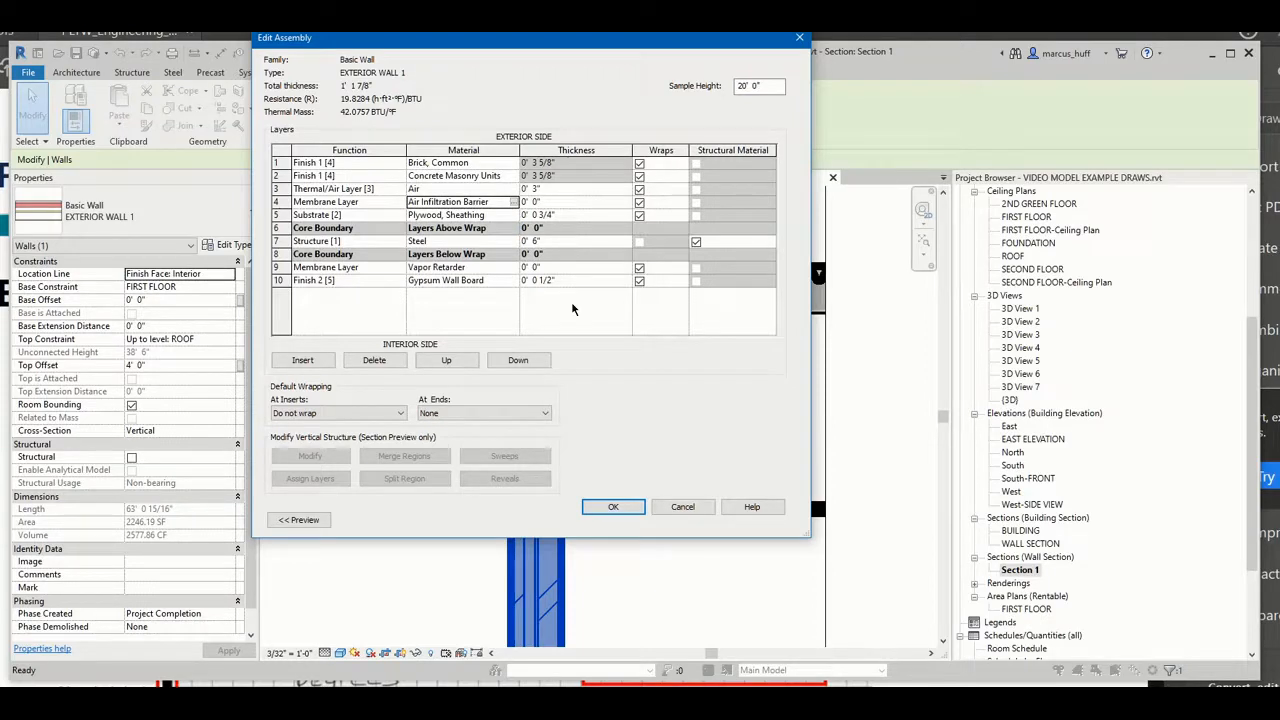
{"action": "key", "text": "Down"}
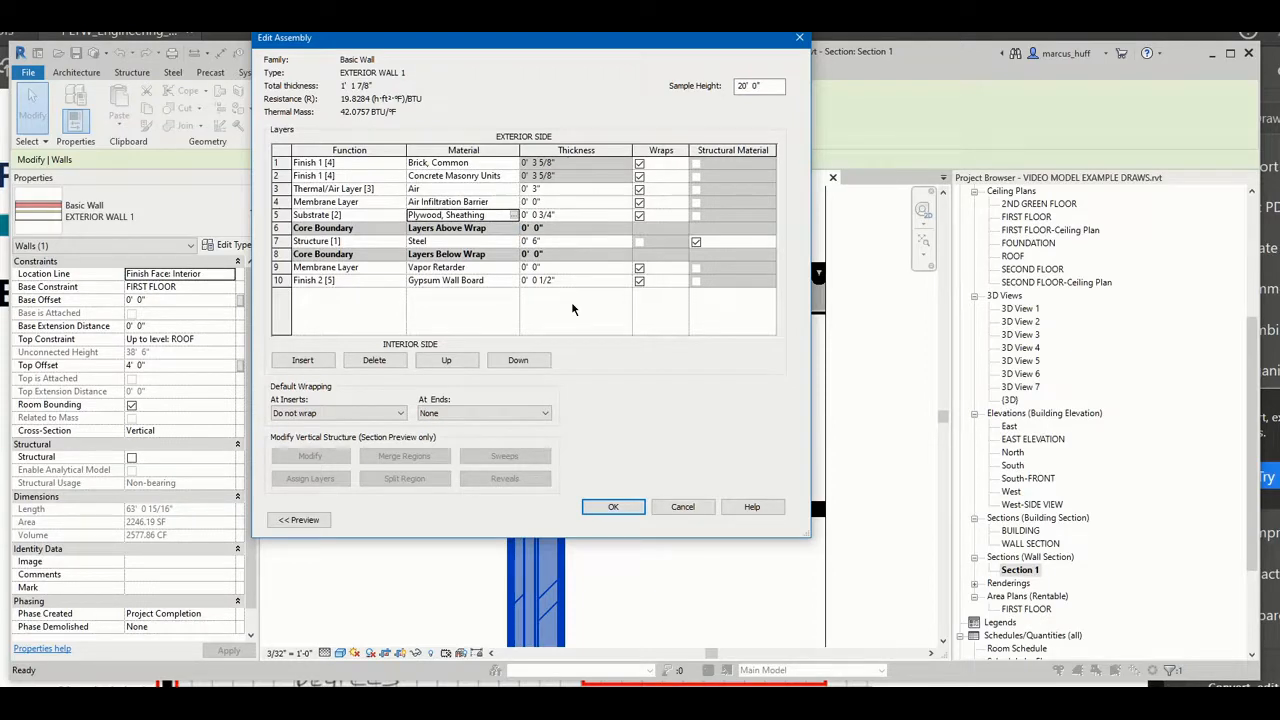
{"action": "key", "text": "Down"}
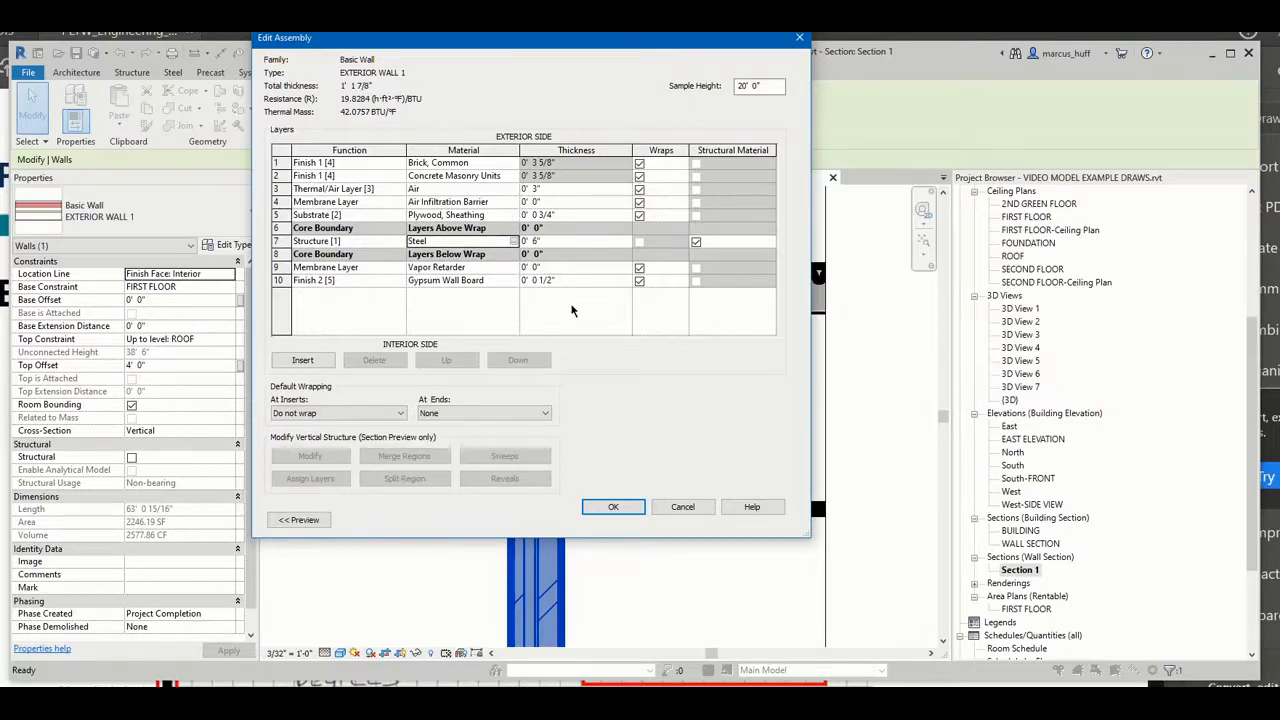
{"action": "key", "text": "Down"}
{"action": "key", "text": "Down"}
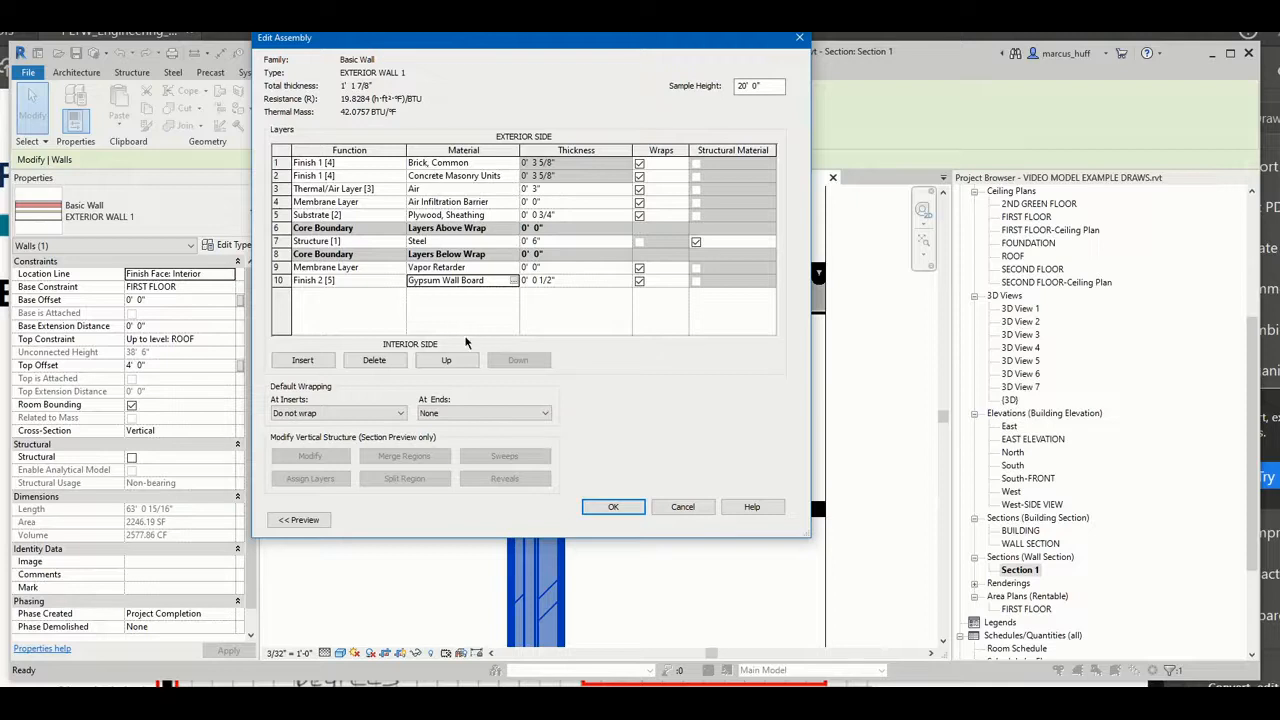
{"action": "left_click", "coordinate": [614, 508]}
{"action": "left_click", "coordinate": [629, 520]}
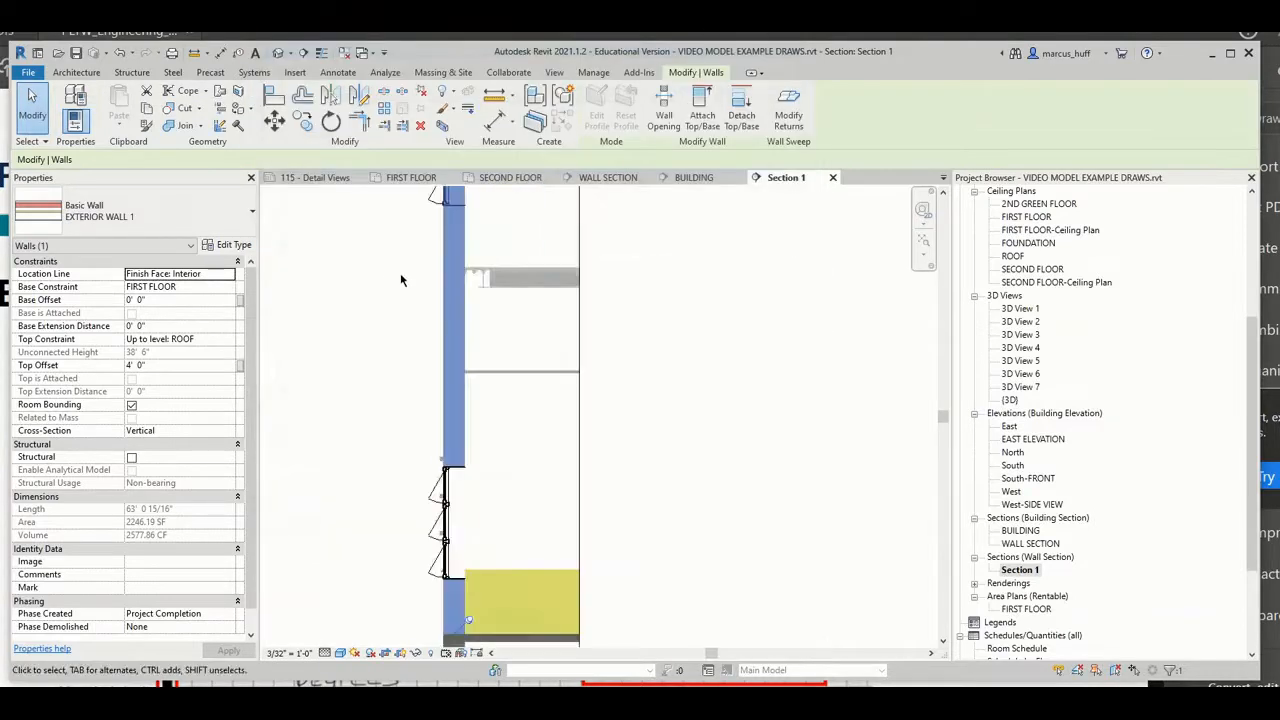
Step: Deselect the wall and start the Text tool with a one-segment leader
{"action": "middle_click_drag", "start_coordinate": [417, 286], "coordinate": [683, 331]}
{"action": "scroll", "coordinate": [683, 331], "scroll_direction": "up", "scroll_amount": 1}
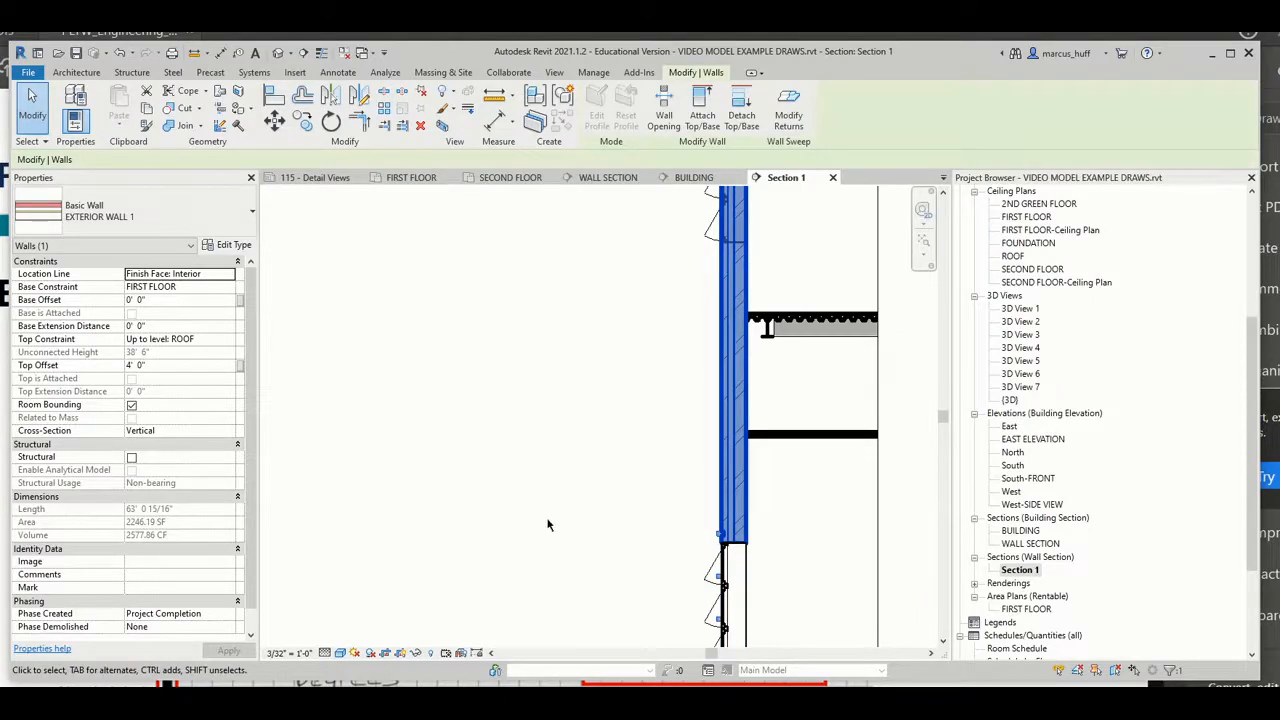
{"action": "left_click", "coordinate": [516, 446]}
{"action": "scroll", "coordinate": [617, 341], "scroll_direction": "down", "scroll_amount": 3}
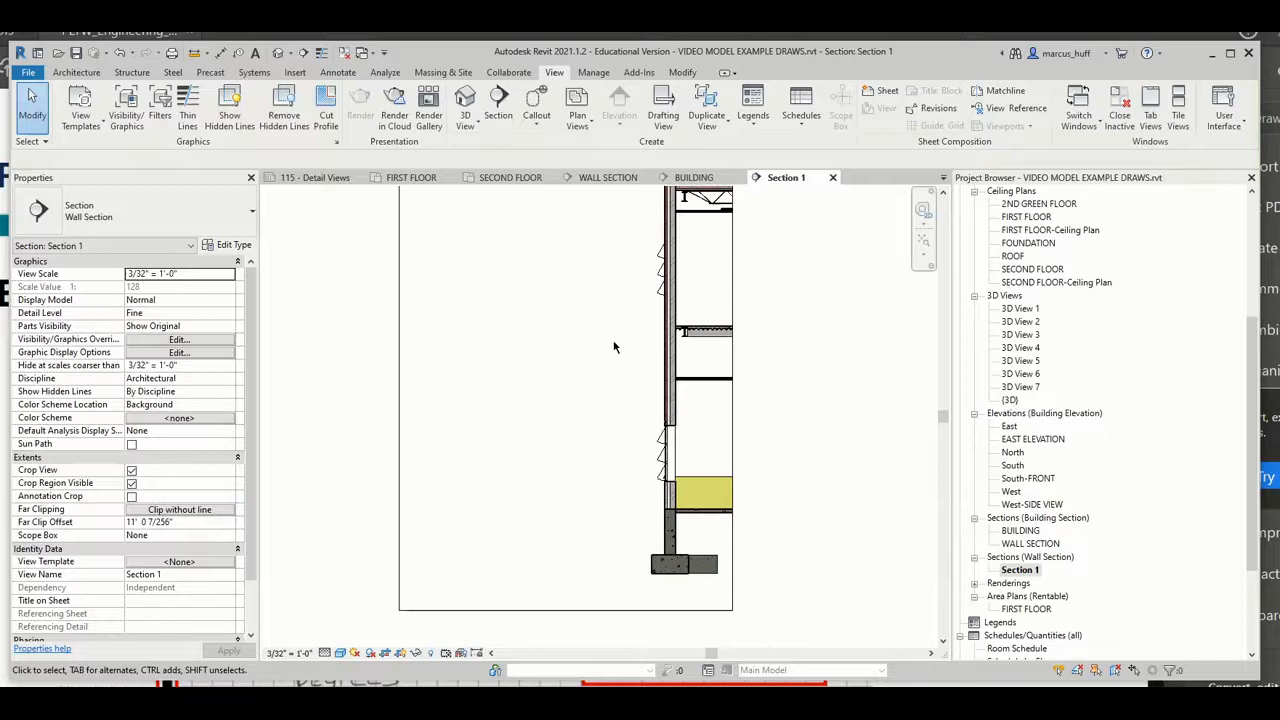
{"action": "scroll", "coordinate": [614, 347], "scroll_direction": "up", "scroll_amount": 3}
{"action": "left_click", "coordinate": [338, 72]}
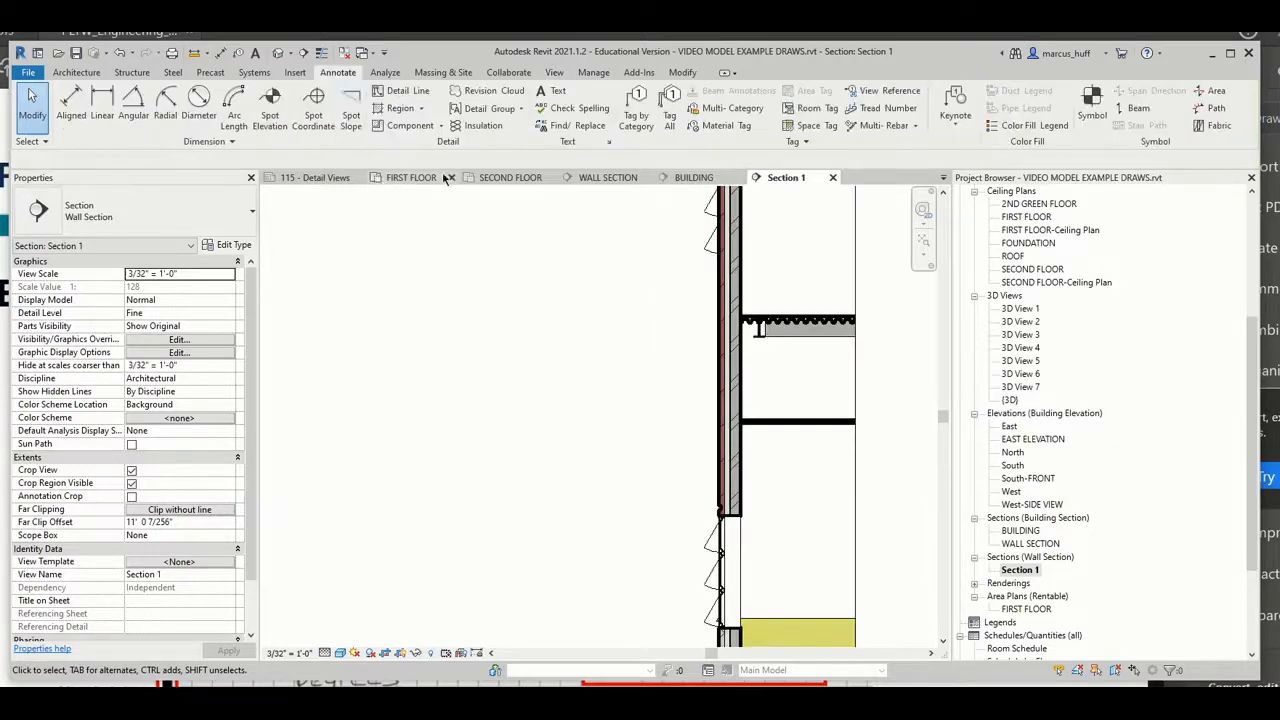
{"action": "left_click", "coordinate": [556, 92]}
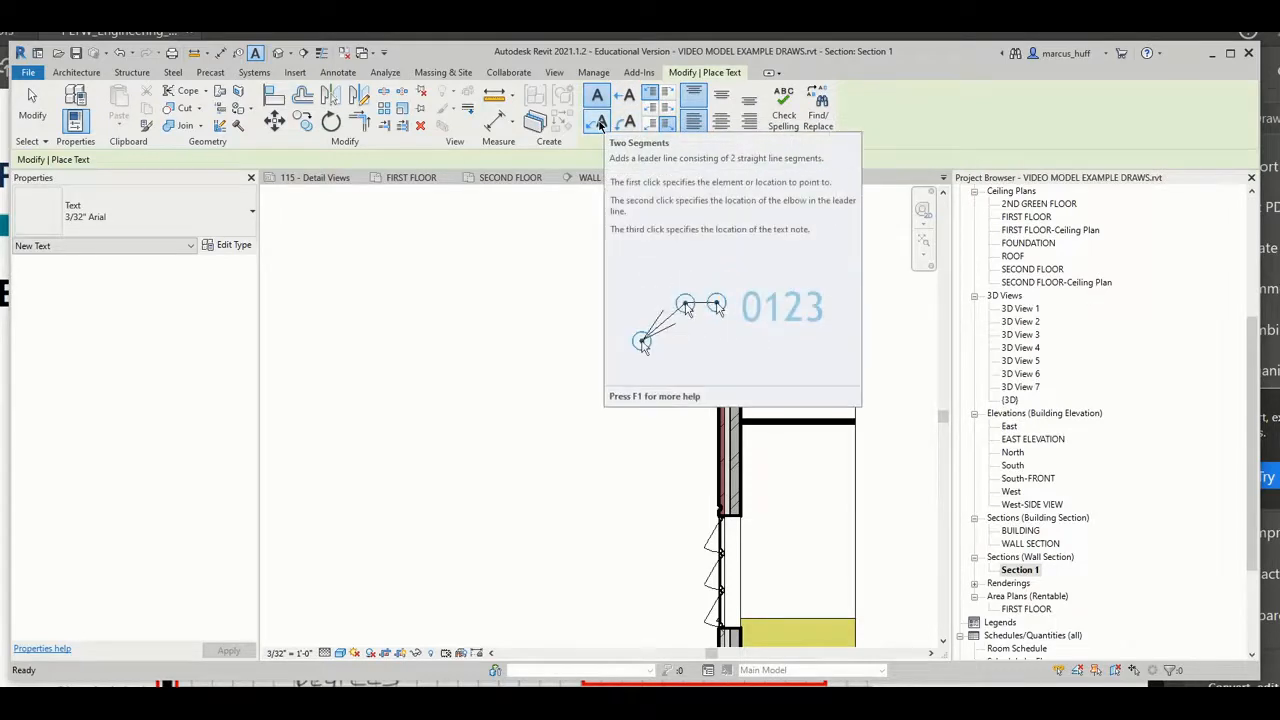
{"action": "left_click", "coordinate": [626, 96]}
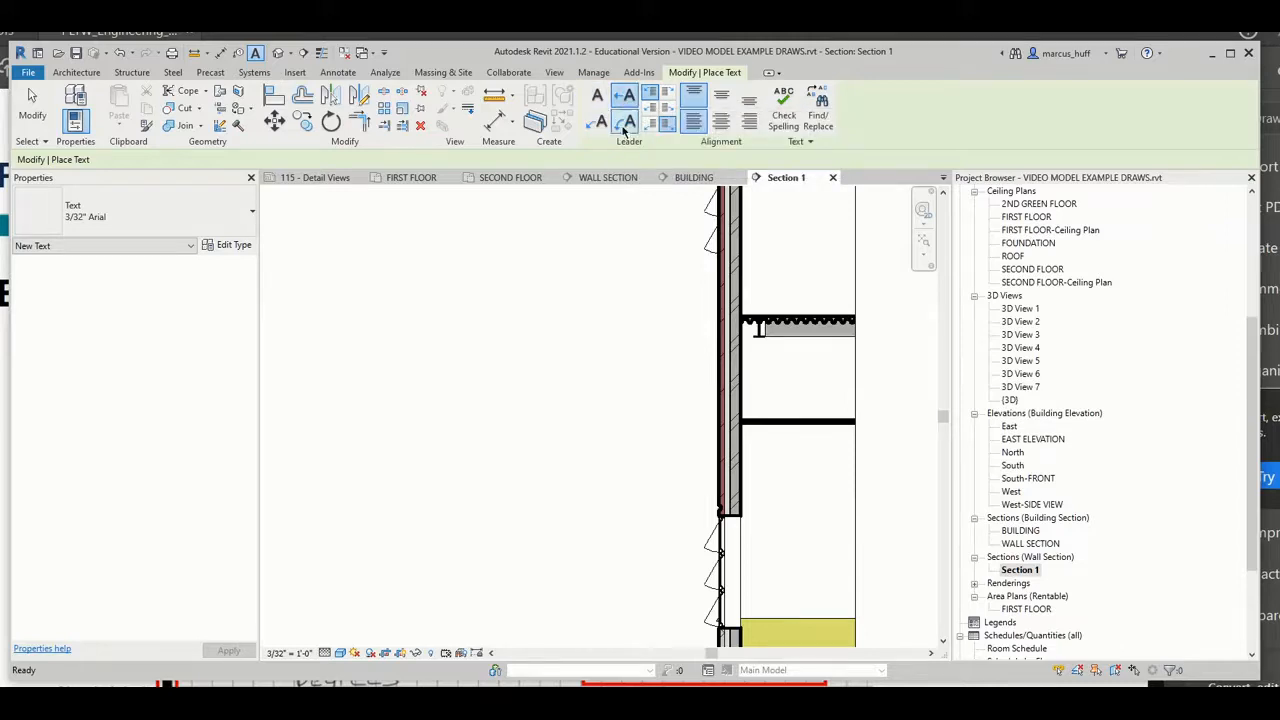
{"action": "left_click", "coordinate": [510, 267]}
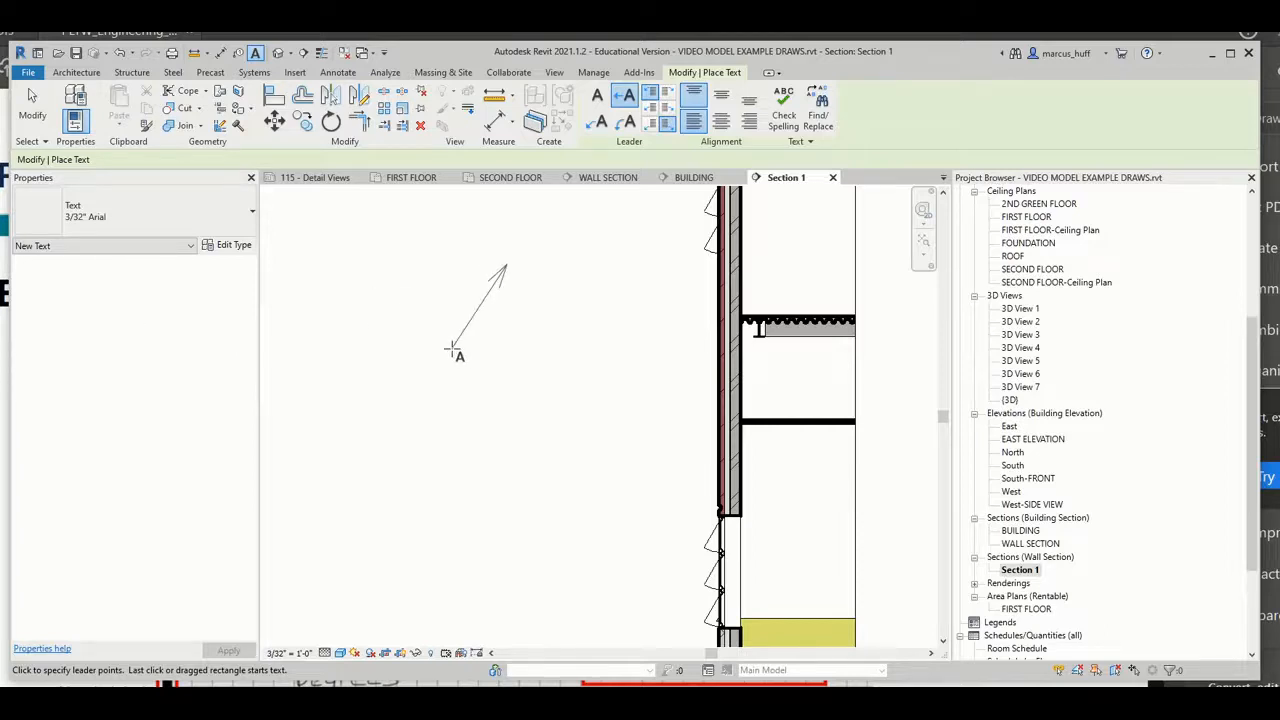
{"action": "key", "text": "Escape"}
{"action": "key", "text": "Escape"}
Step: Place a "Common Brick" text note on the exterior side, with its leader pointing at the wall's outer face above the second-floor deck
{"action": "left_click", "coordinate": [555, 93]}
{"action": "scroll", "coordinate": [712, 298], "scroll_direction": "up", "scroll_amount": 3}
{"action": "scroll", "coordinate": [718, 298], "scroll_direction": "up", "scroll_amount": 3}
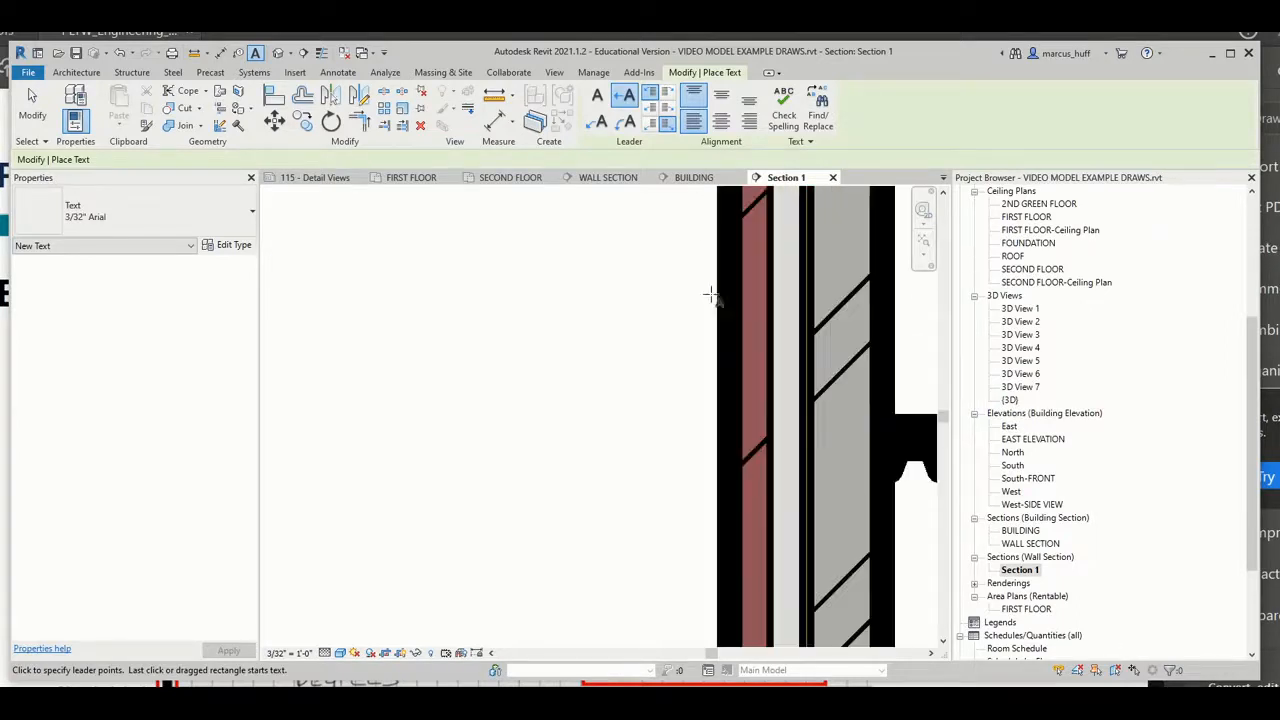
{"action": "scroll", "coordinate": [722, 287], "scroll_direction": "down", "scroll_amount": 5}
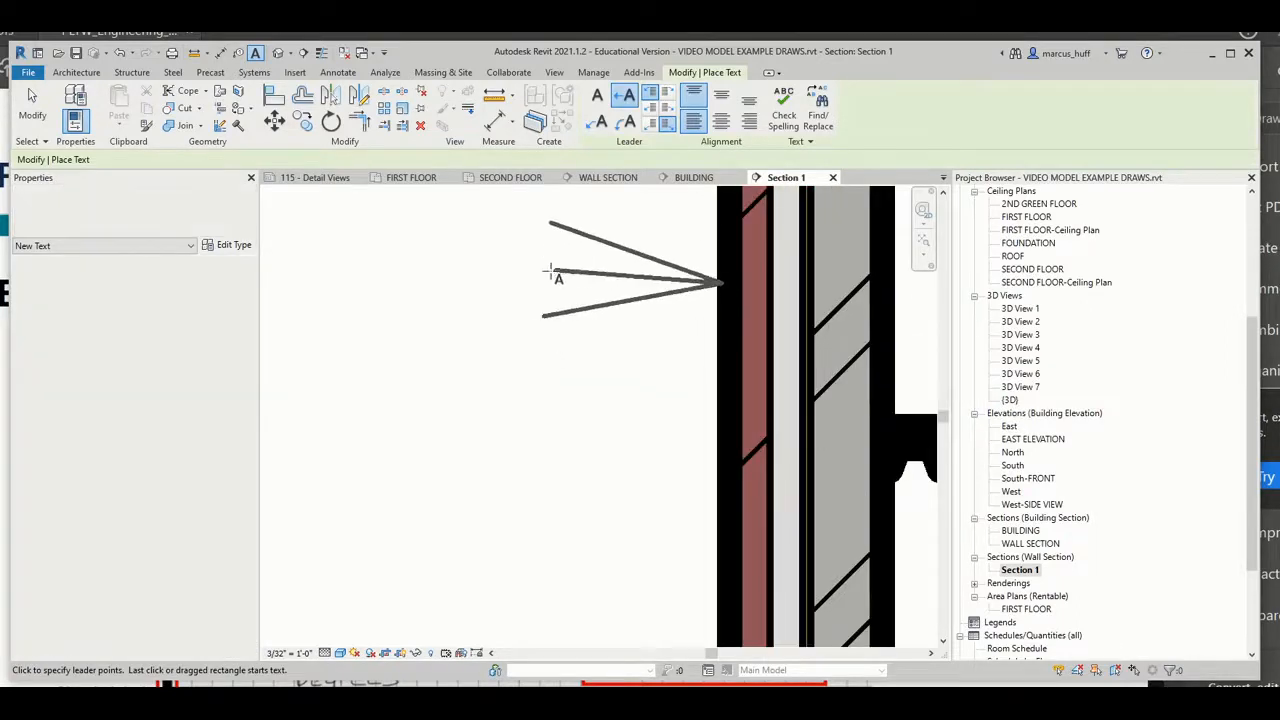
{"action": "middle_click_drag", "start_coordinate": [522, 304], "coordinate": [909, 349]}
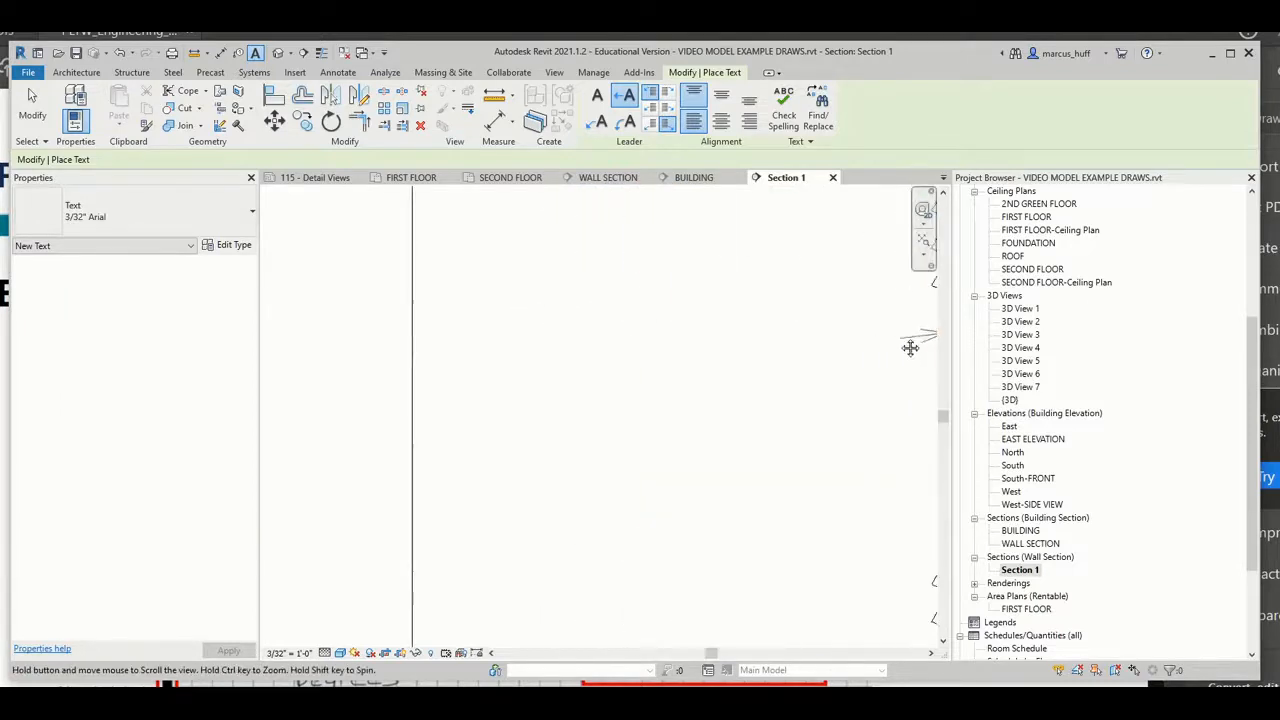
{"action": "left_click", "coordinate": [771, 231]}
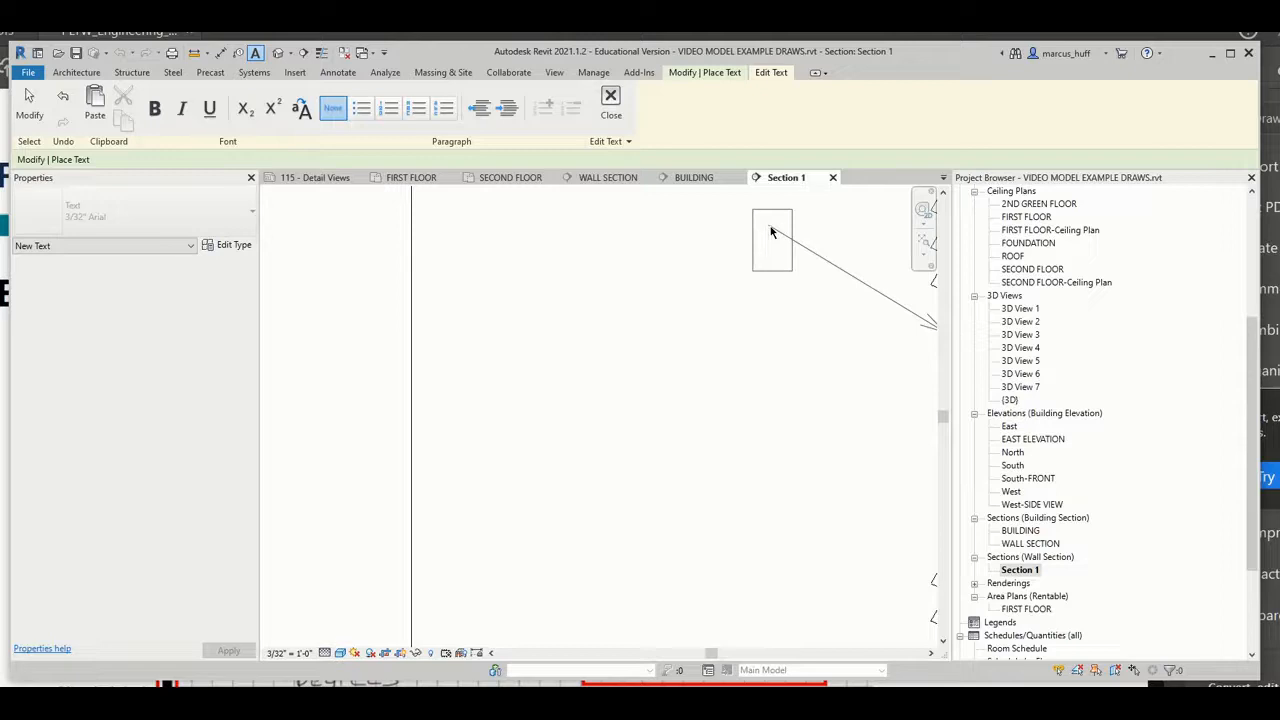
{"action": "type", "text": "Common Brick"}
{"action": "key", "text": "Return"}
{"action": "key", "text": "Escape"}
{"action": "left_click", "coordinate": [622, 394]}
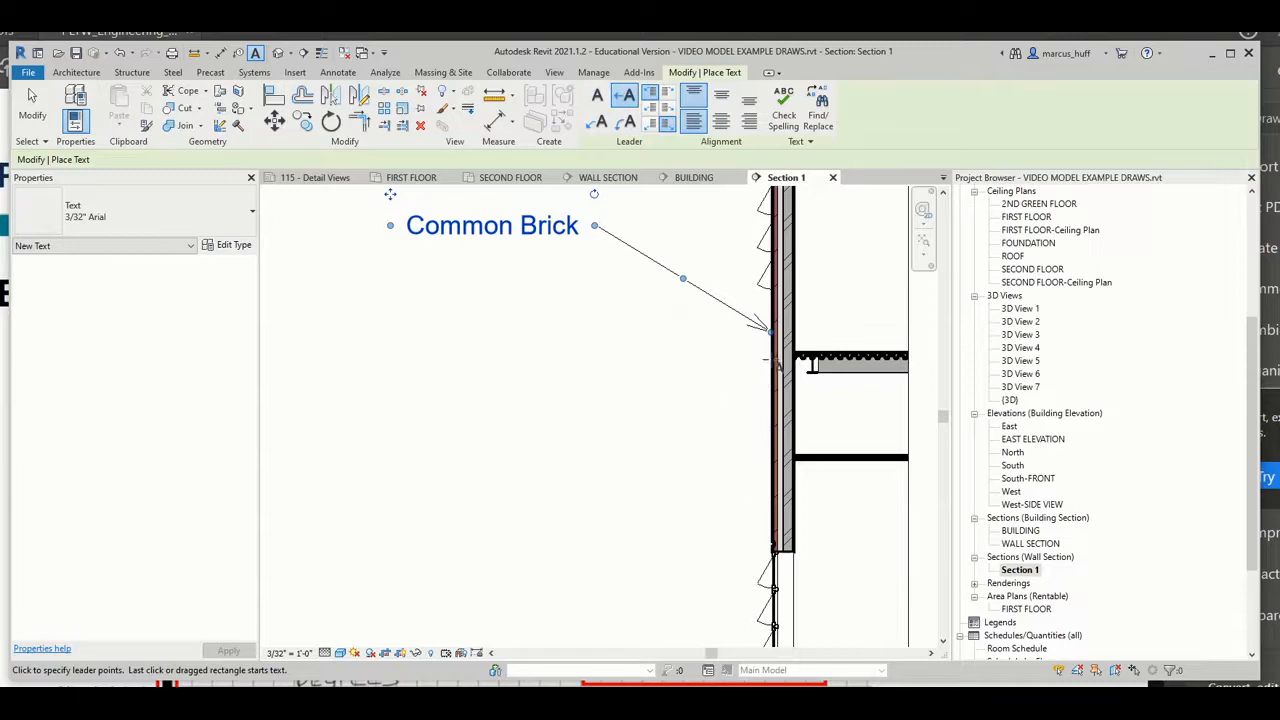
Step: Add a "CMU Layer" text note aligned below the brick note, with its leader pointing at the wall just under the first arrow
{"action": "left_click", "coordinate": [772, 350]}
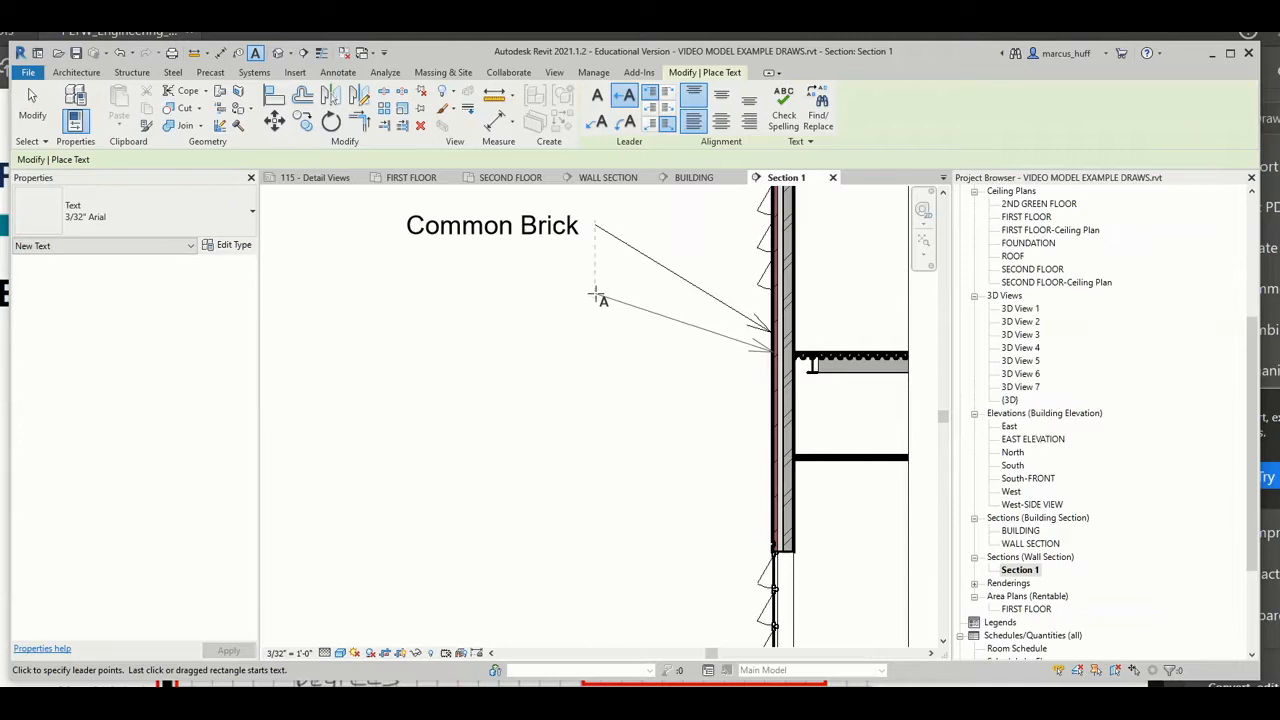
{"action": "left_click", "coordinate": [597, 298]}
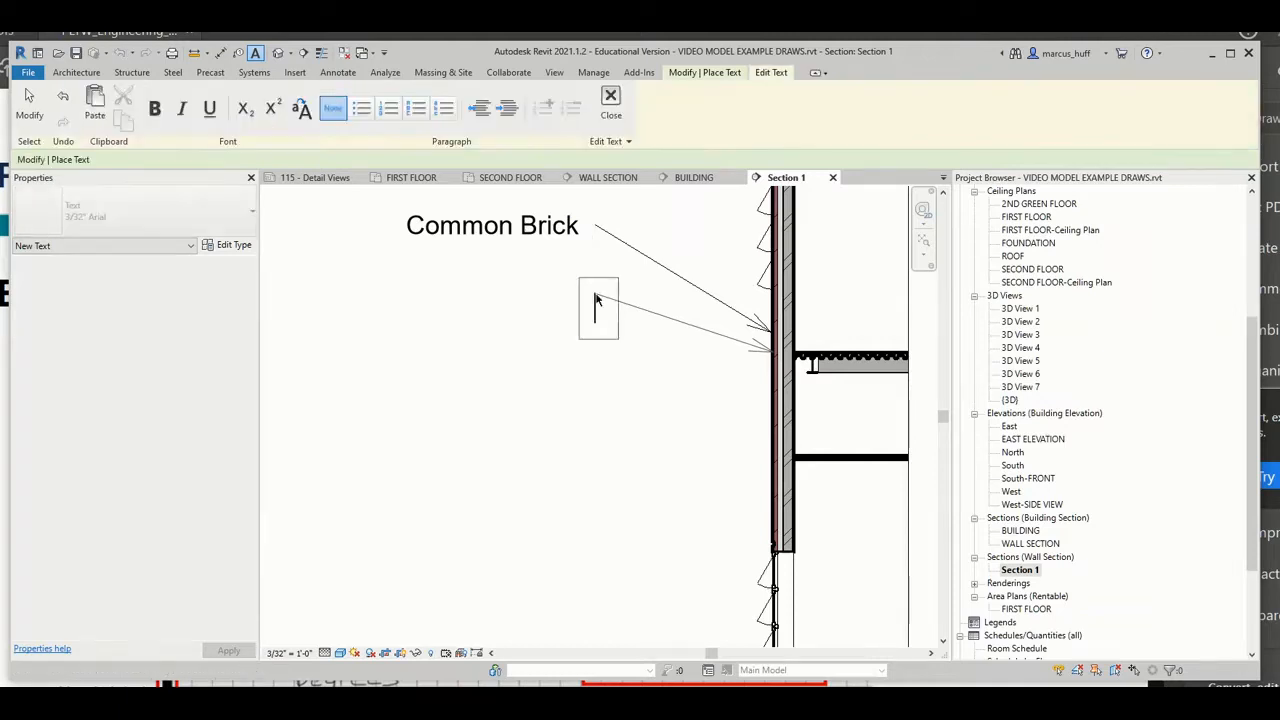
{"action": "type", "text": "CMU Layer"}
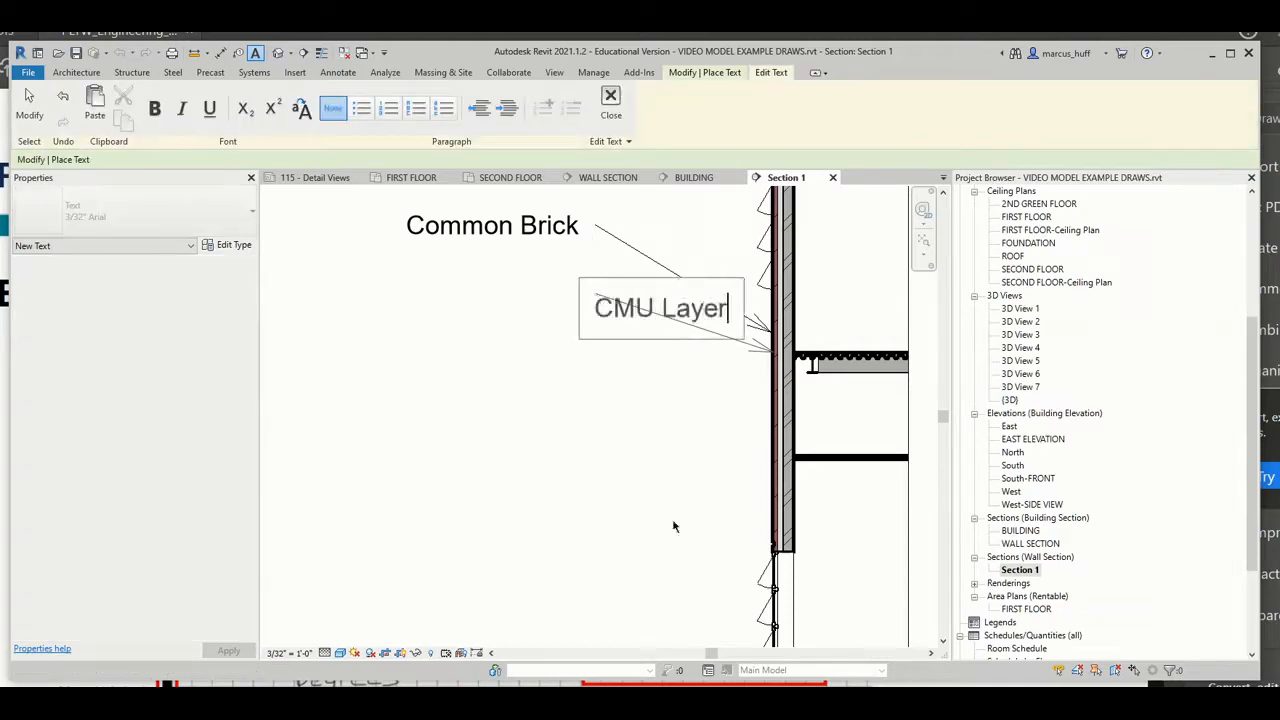
{"action": "left_click", "coordinate": [749, 451]}
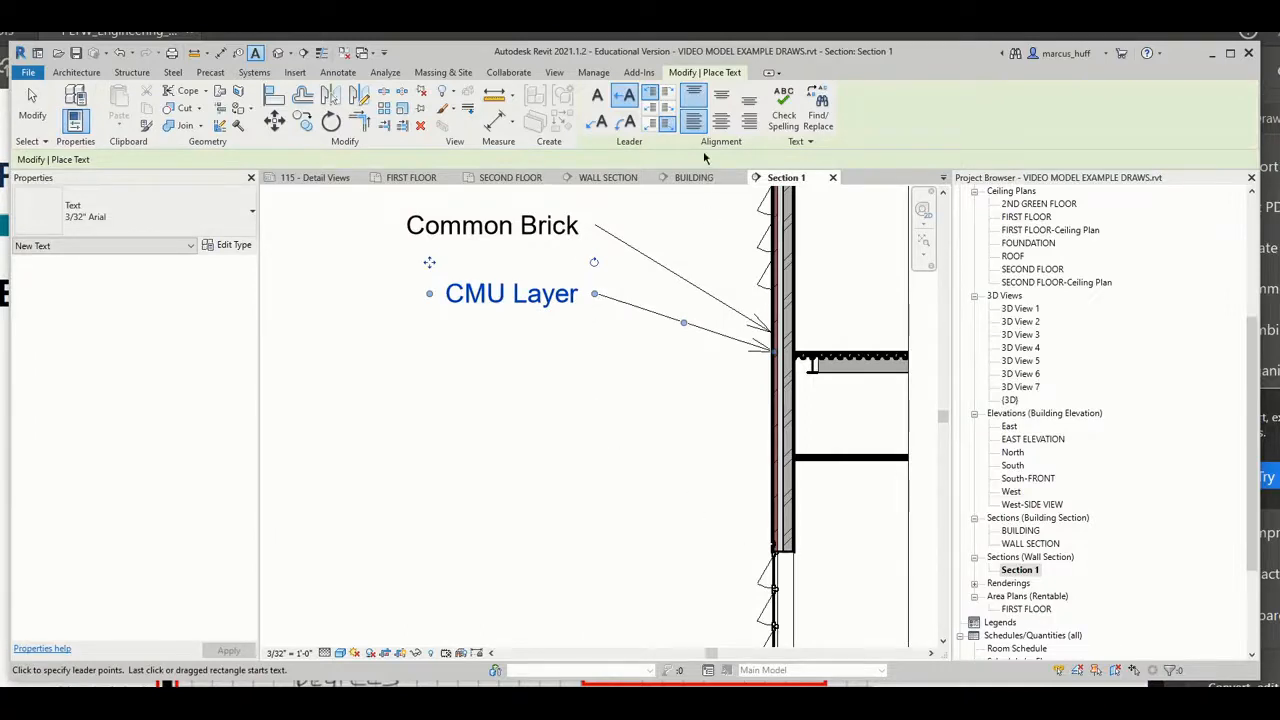
{"action": "scroll", "coordinate": [614, 366], "scroll_direction": "down", "scroll_amount": 3}
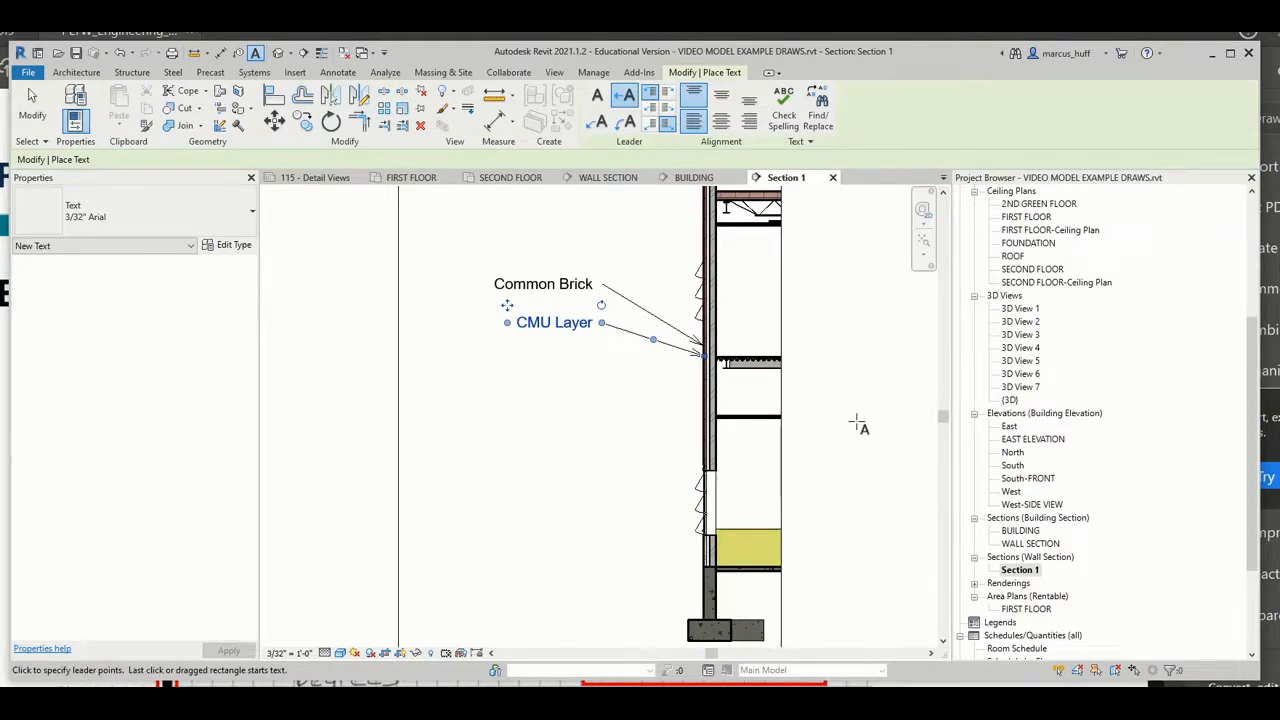
{"action": "key", "text": "Escape"}
{"action": "key", "text": "Escape"}
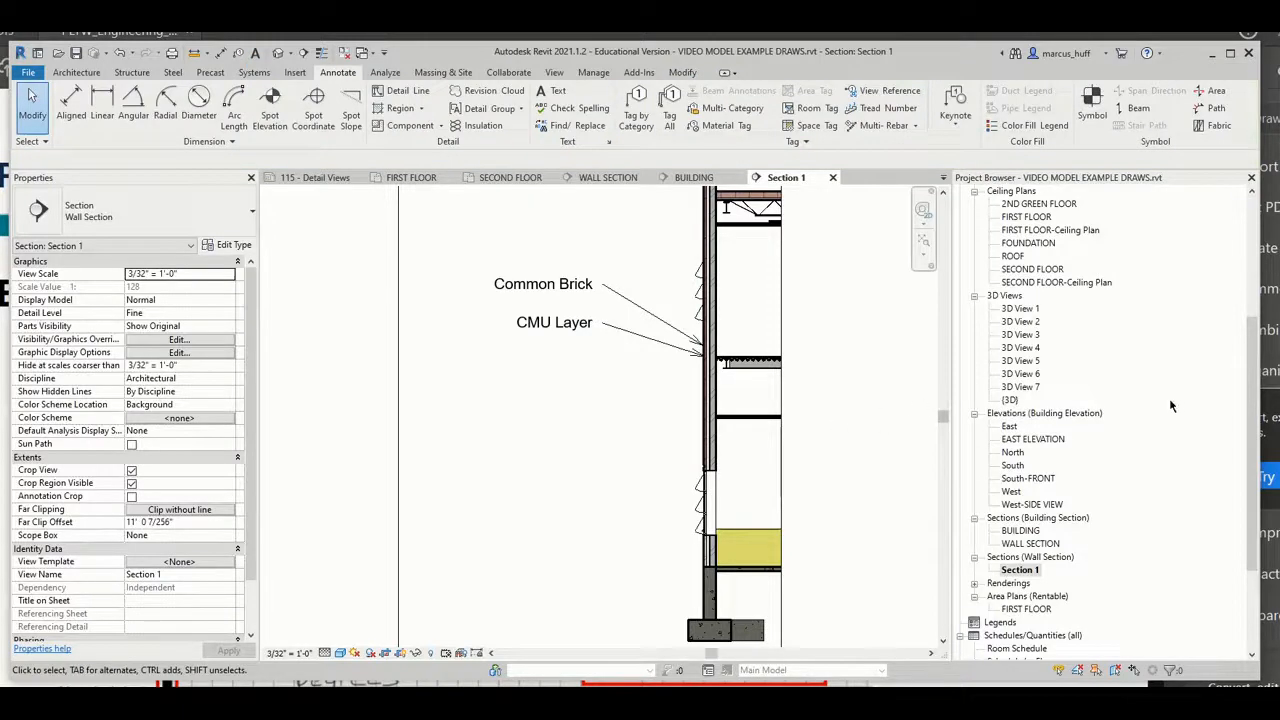
Step: Open the sheet 115 - Detail Views
{"action": "scroll", "coordinate": [1153, 405], "scroll_direction": "down", "scroll_amount": 2}
{"action": "scroll", "coordinate": [1153, 405], "scroll_direction": "down", "scroll_amount": 2}
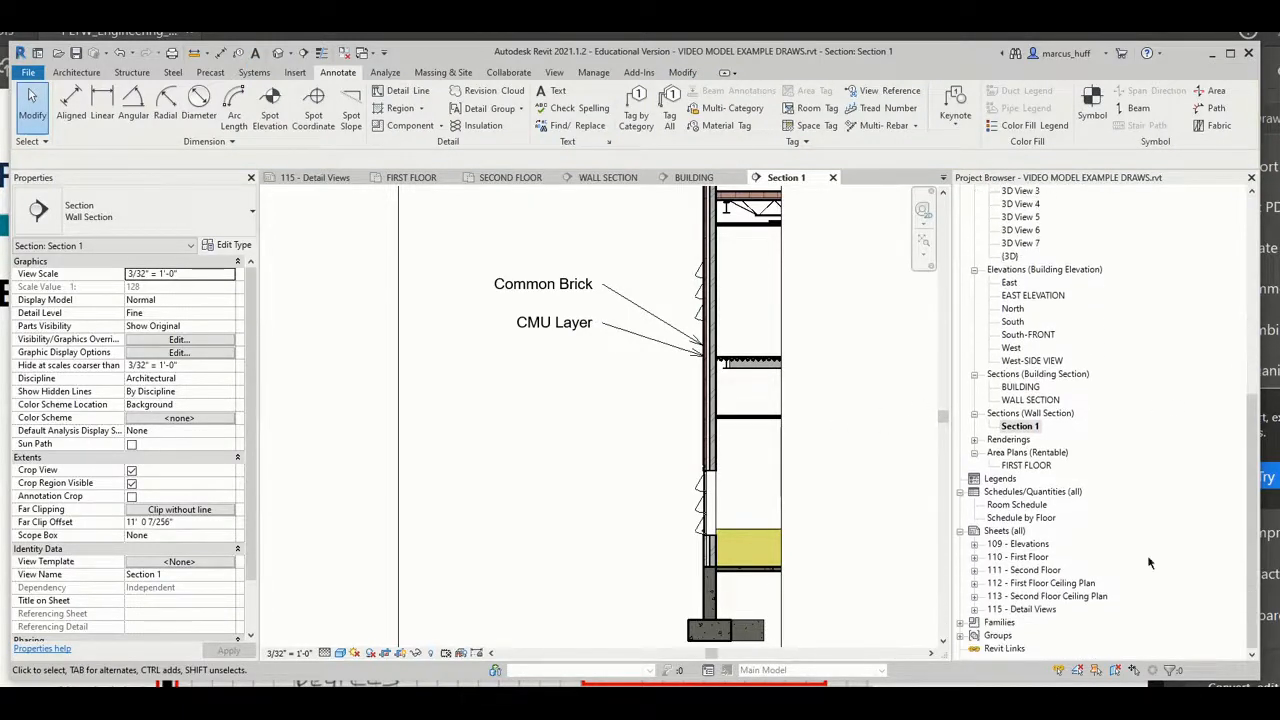
{"action": "left_click", "coordinate": [1050, 610]}
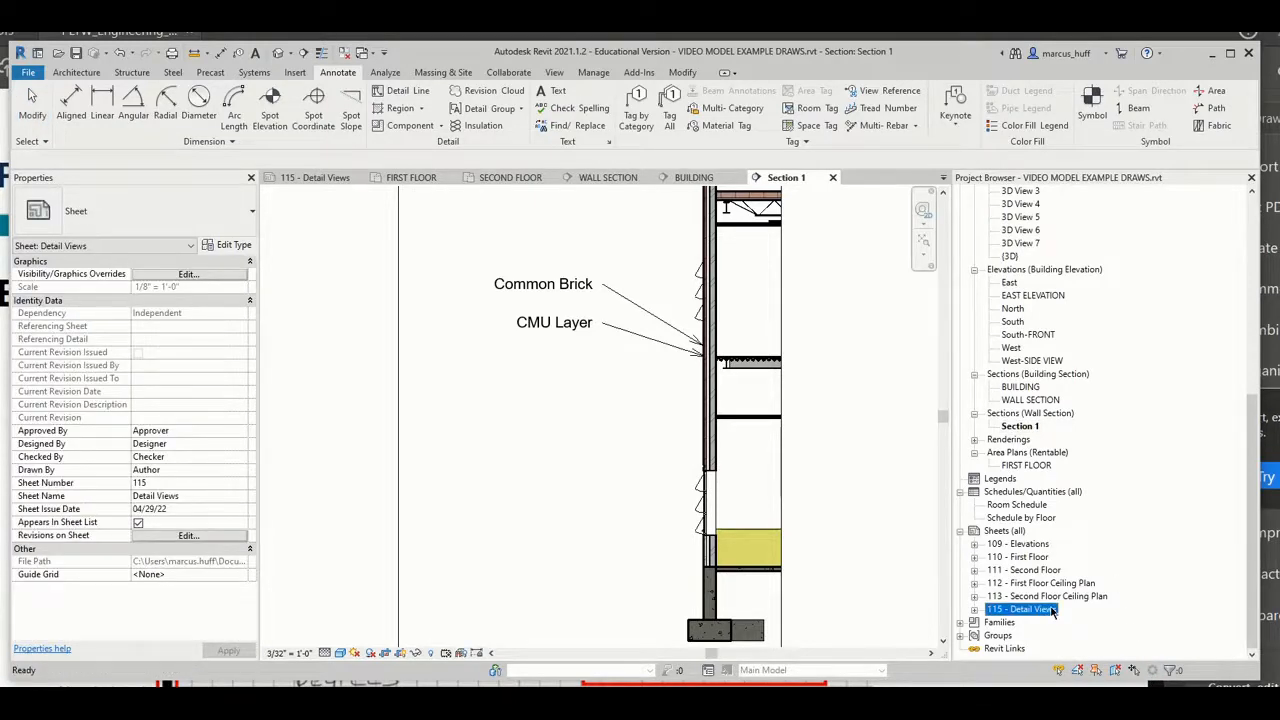
{"action": "double_click", "coordinate": [1050, 610]}
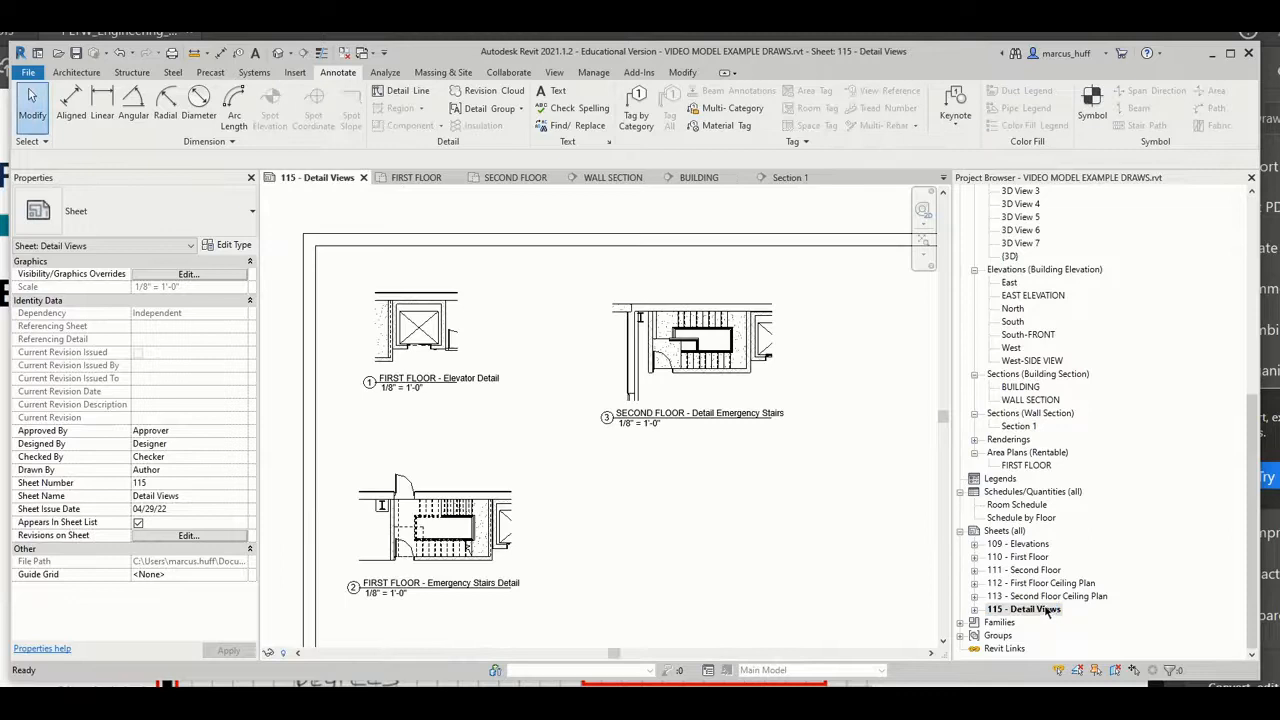
Step: Rename the Section 1 wall section view as "Exterior Wall Details"
{"action": "left_click", "coordinate": [1020, 427]}
{"action": "right_click", "coordinate": [1022, 432]}
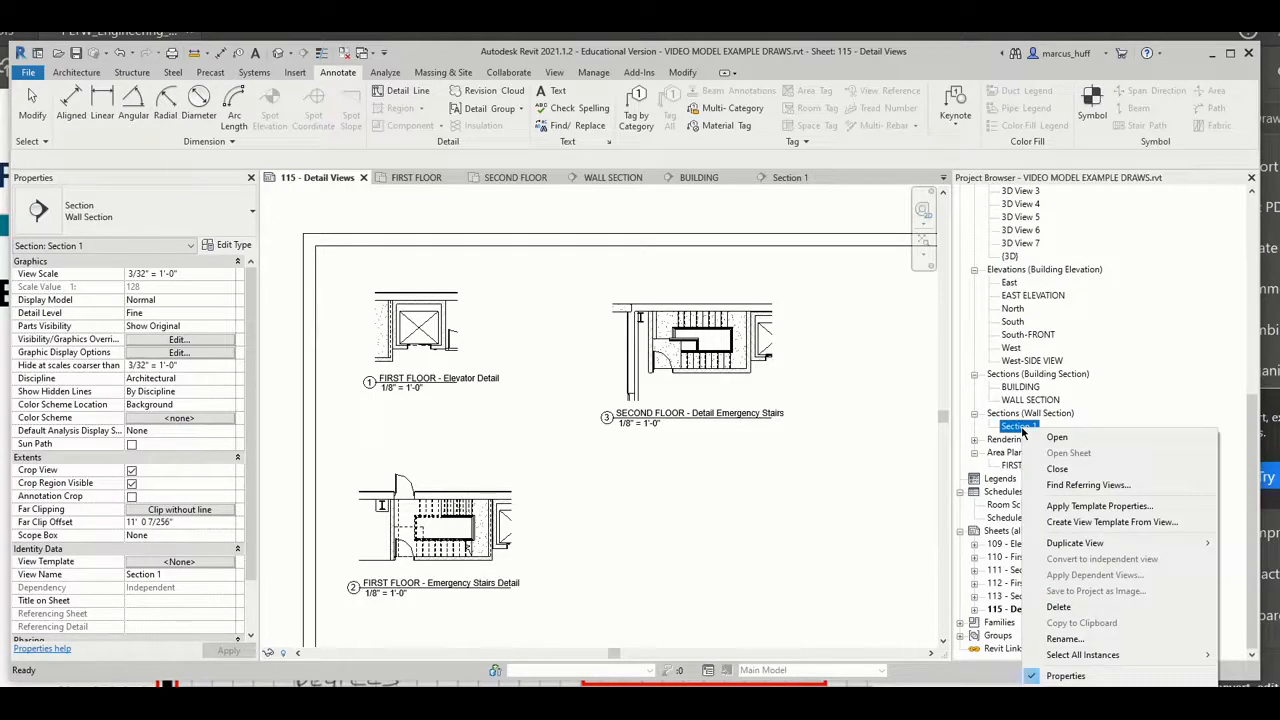
{"action": "left_click", "coordinate": [1101, 637]}
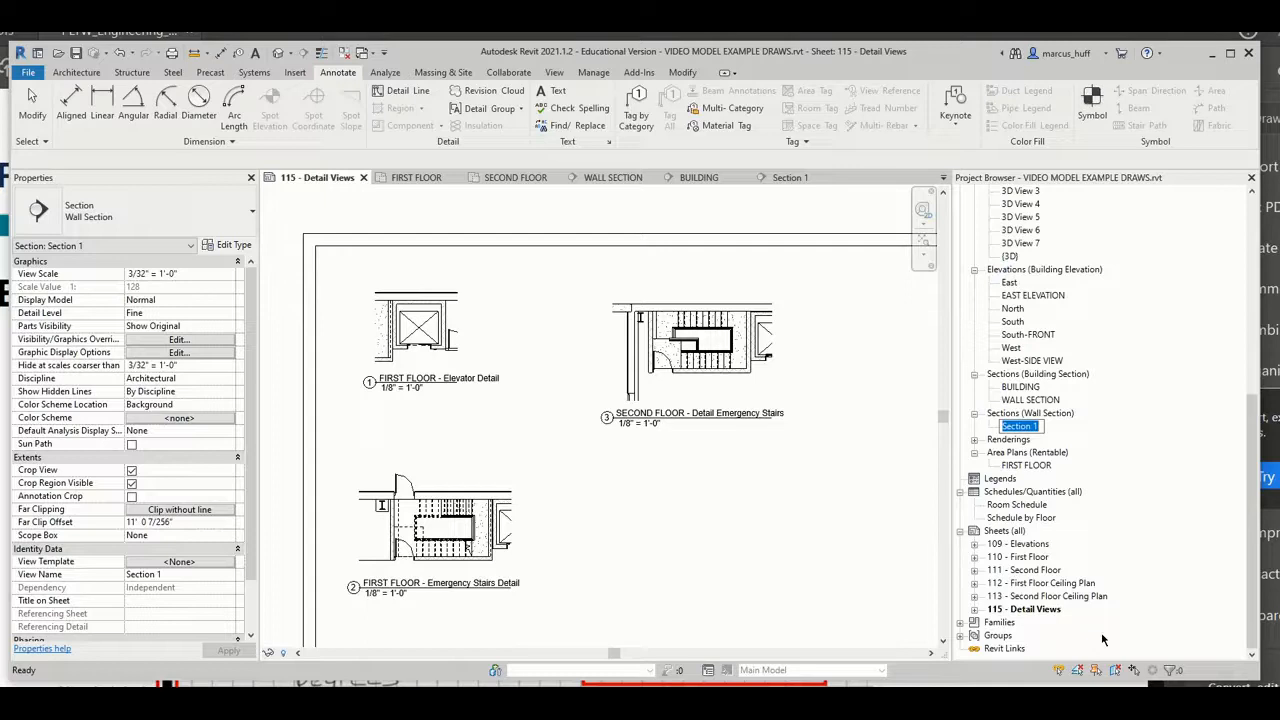
{"action": "type", "text": "Exterior Wall Details"}
{"action": "key", "text": "Return"}
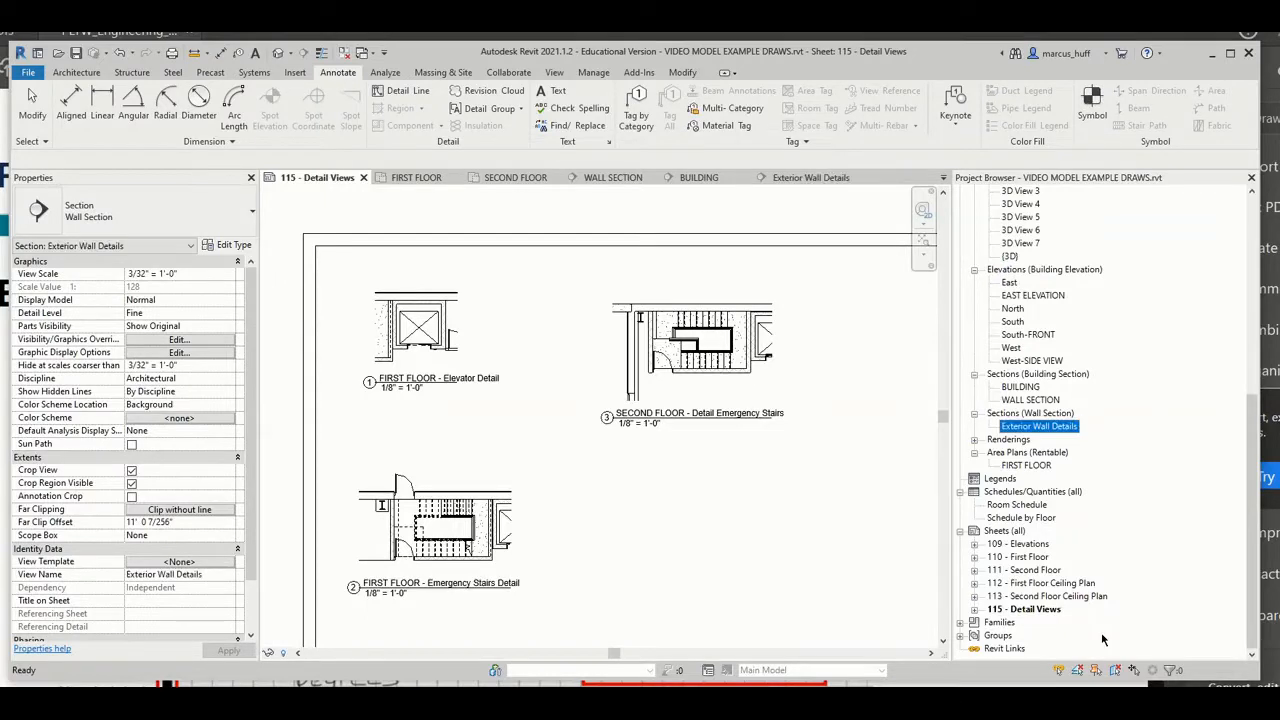
{"action": "scroll", "coordinate": [816, 568], "scroll_direction": "down", "scroll_amount": 4}
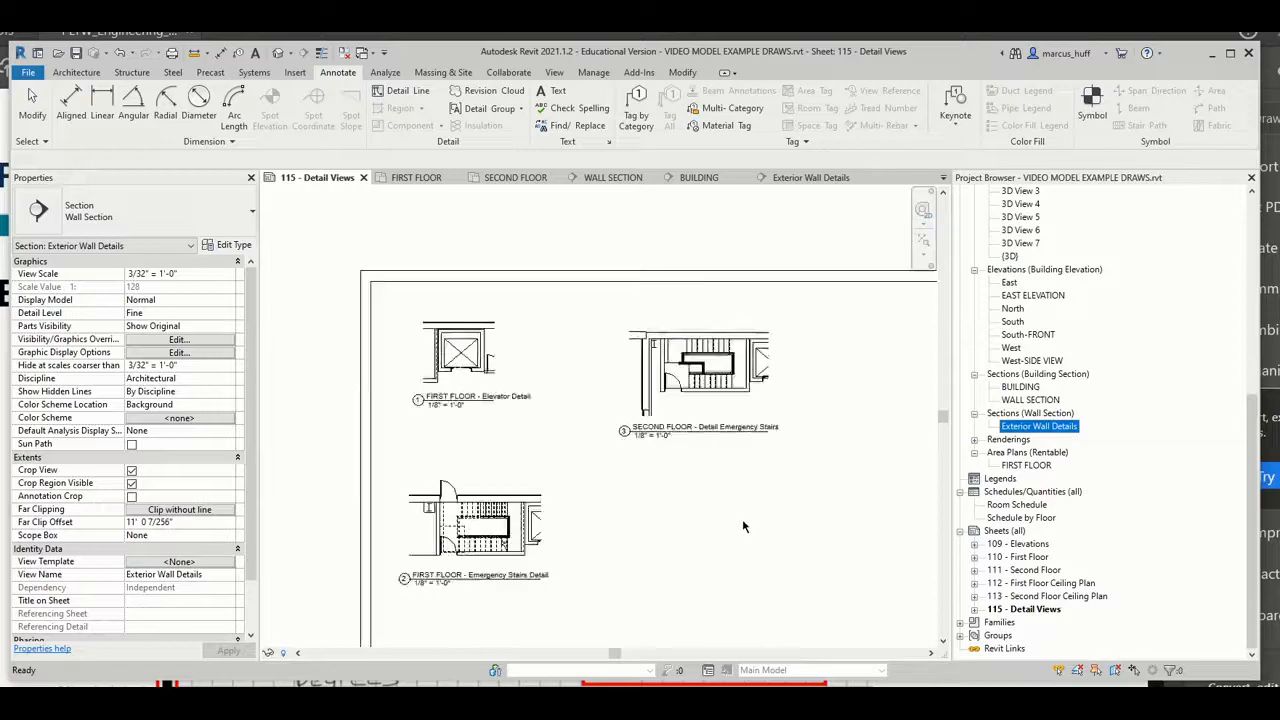
Step: Place the Exterior Wall Details view on the 115 - Detail Views sheet, in the empty area beside the emergency stairs details
{"action": "left_click", "coordinate": [842, 528]}
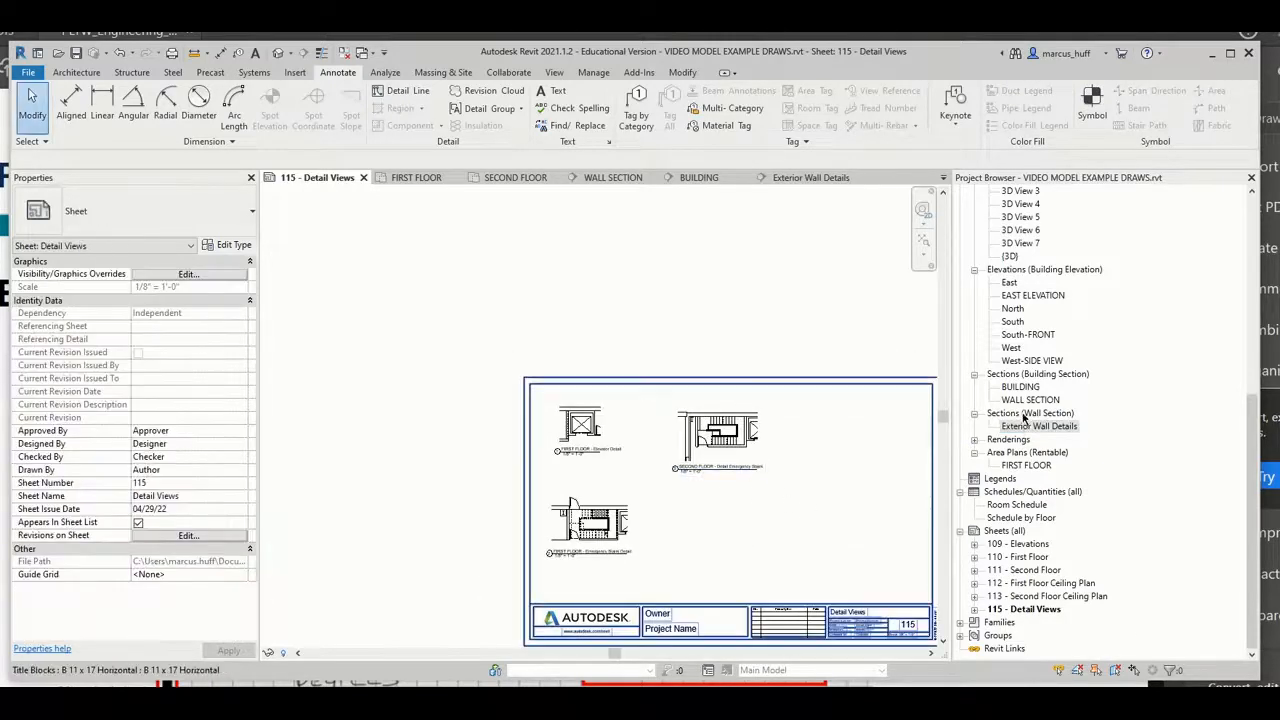
{"action": "left_click_drag", "start_coordinate": [1007, 428], "coordinate": [857, 494]}
{"action": "left_click", "coordinate": [858, 516]}
{"action": "left_click", "coordinate": [815, 323]}
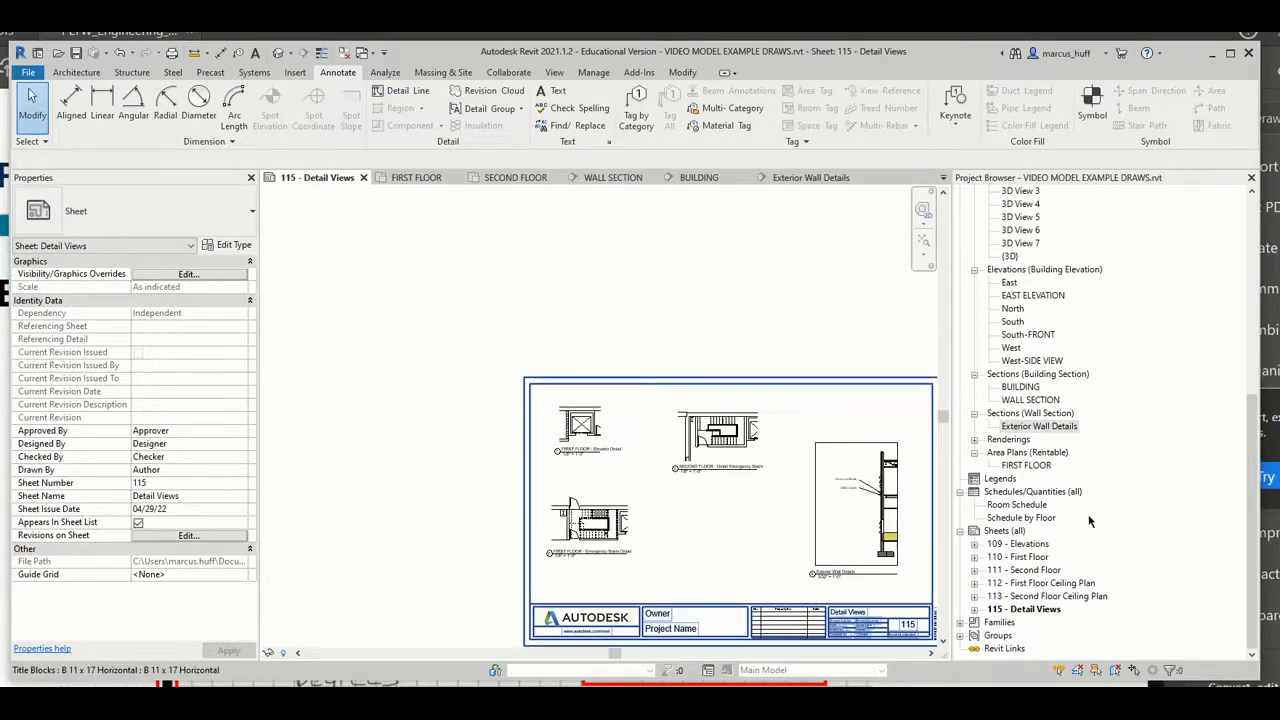
Step: Hide the crop region in the Exterior Wall Details view and return to the 115 - Detail Views sheet to check the placed view
{"action": "double_click", "coordinate": [1044, 427]}
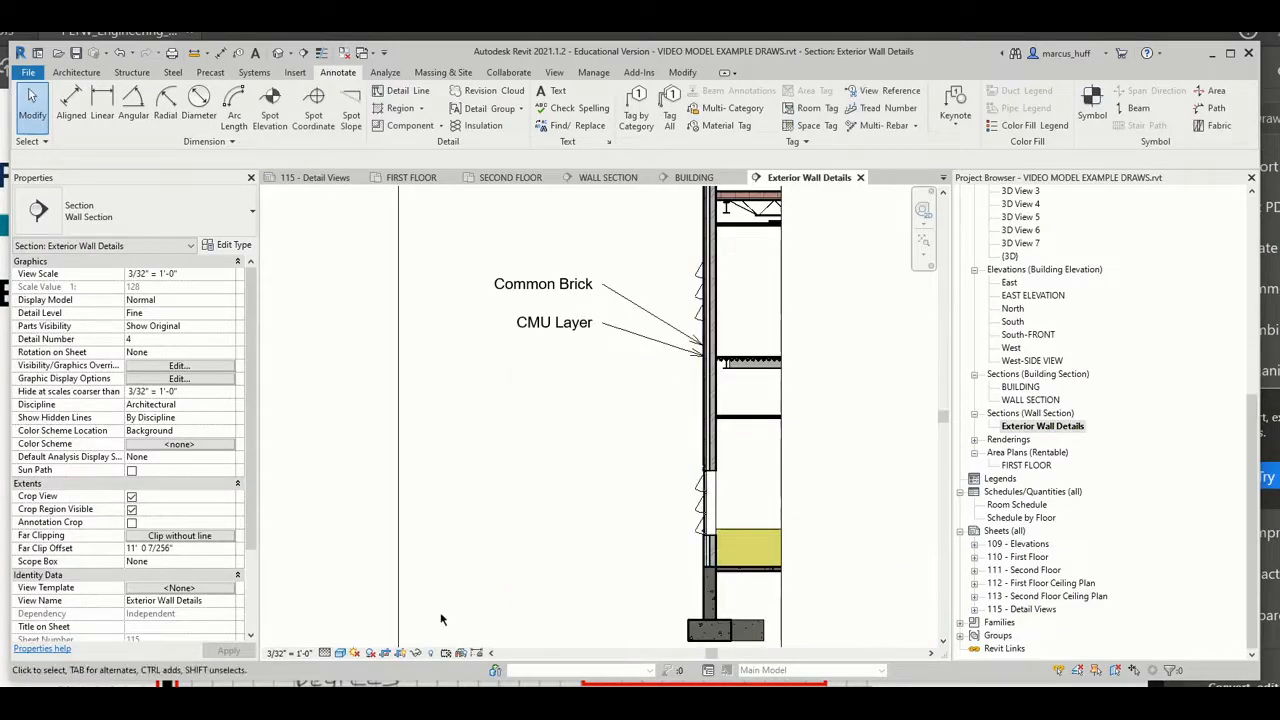
{"action": "left_click", "coordinate": [401, 654]}
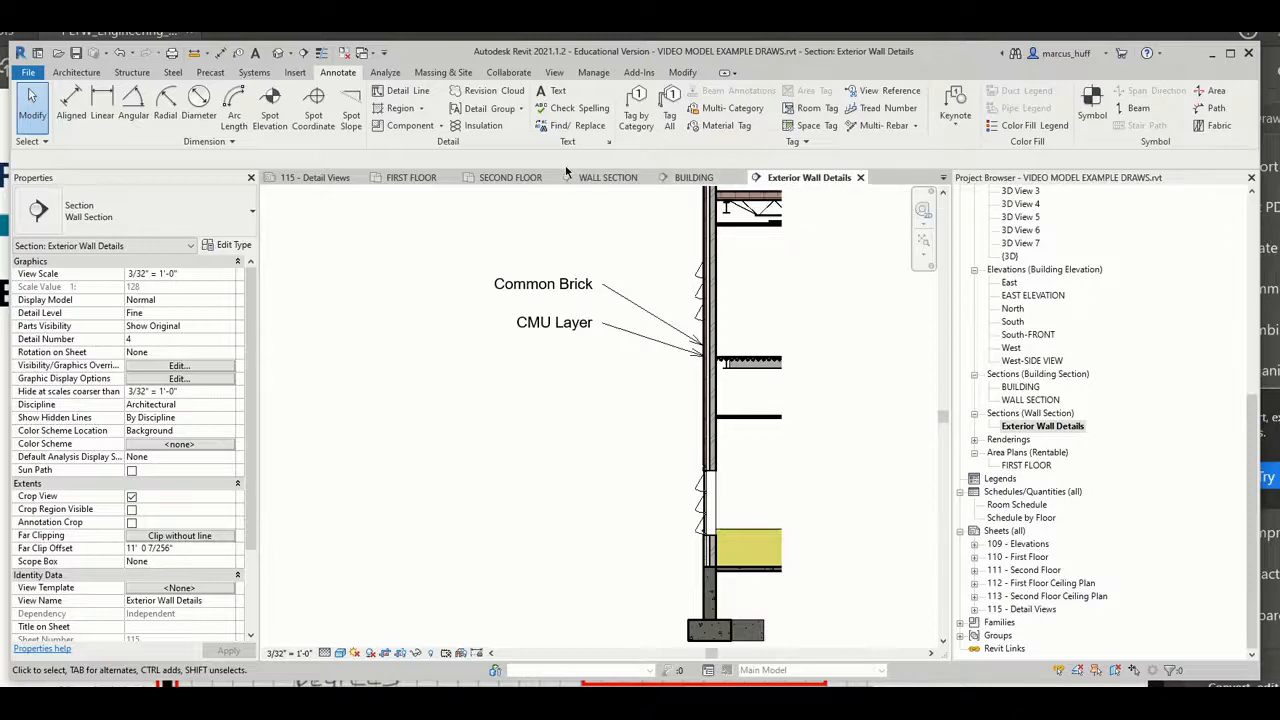
{"action": "left_click", "coordinate": [313, 178]}
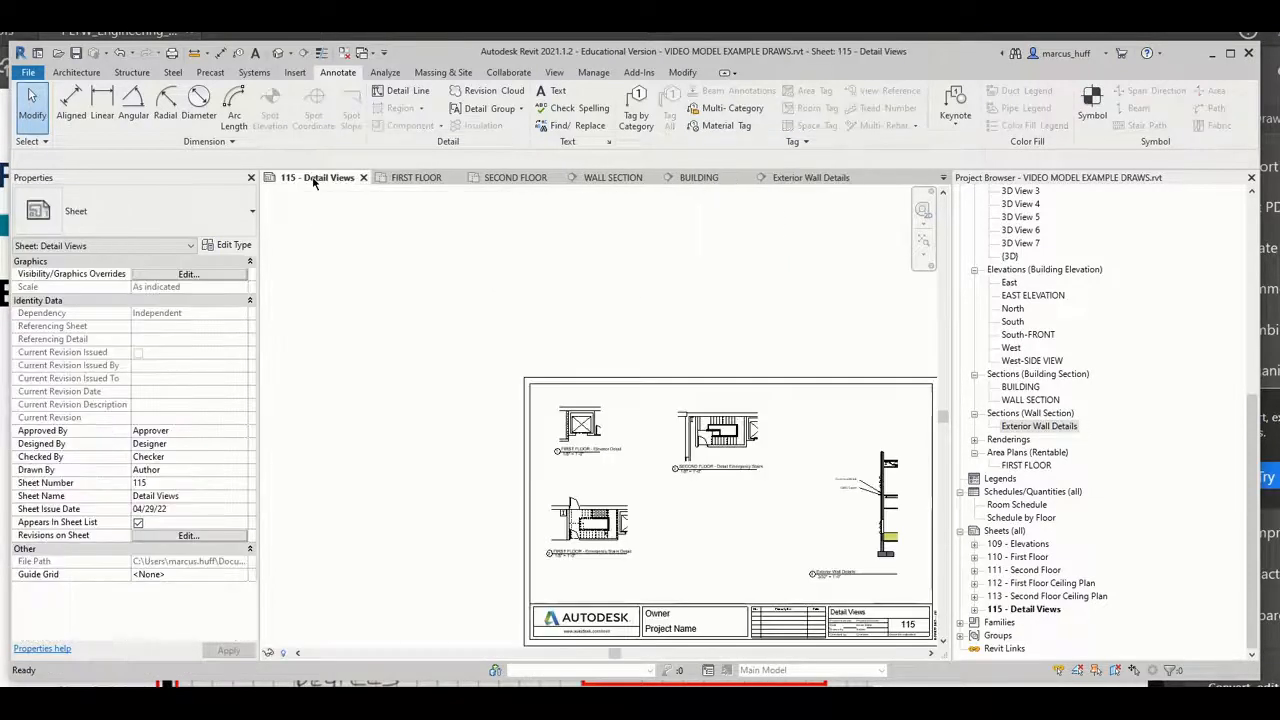
{"action": "scroll", "coordinate": [865, 500], "scroll_direction": "up", "scroll_amount": 3}
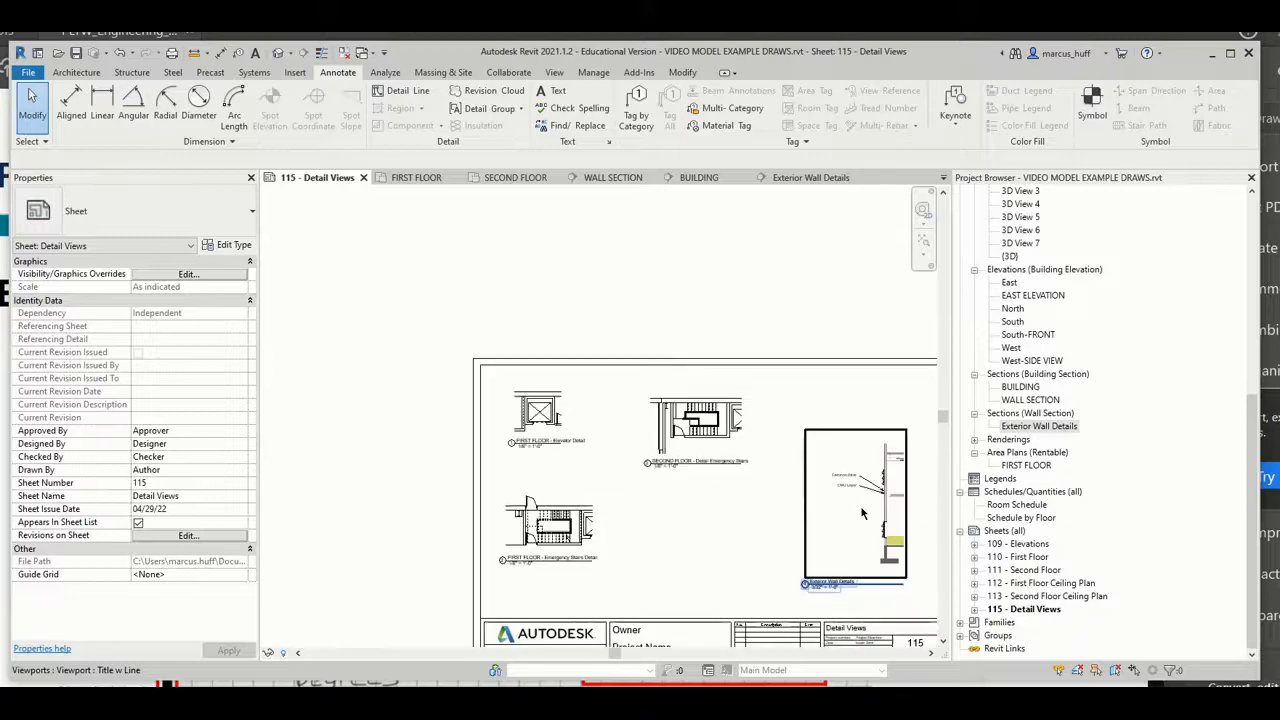
{"action": "scroll", "coordinate": [836, 521], "scroll_direction": "down", "scroll_amount": 1}
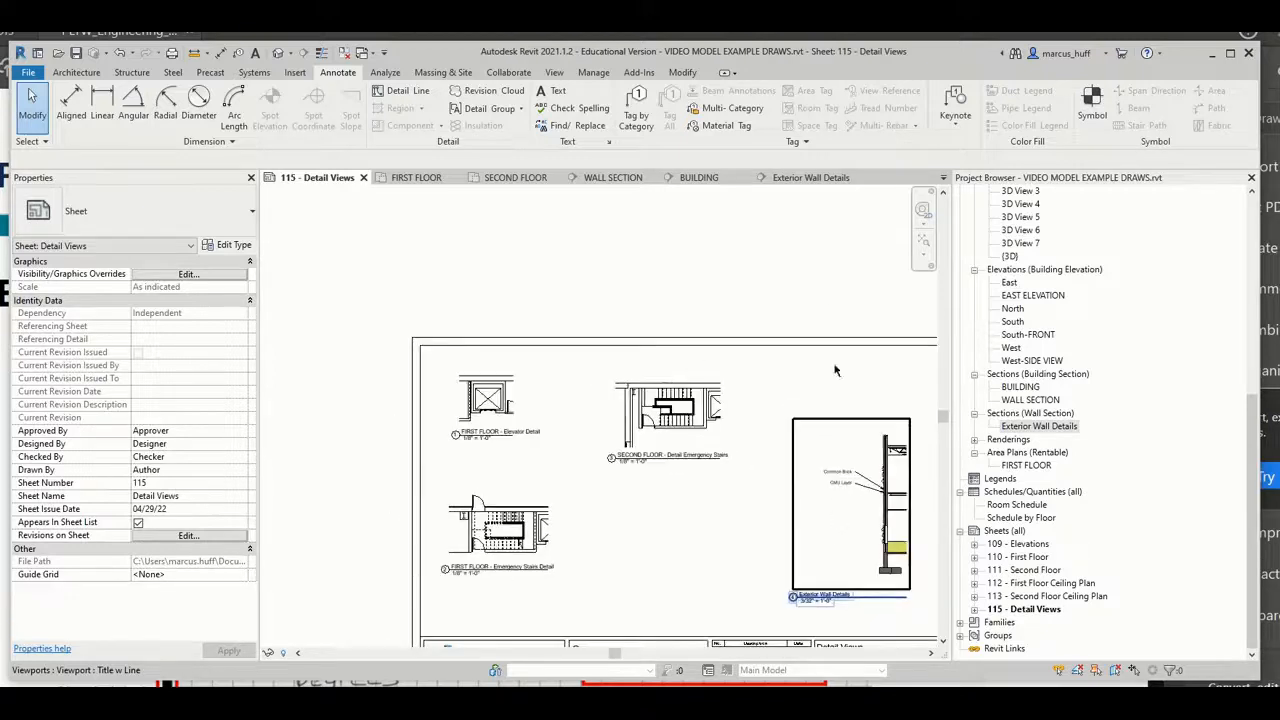